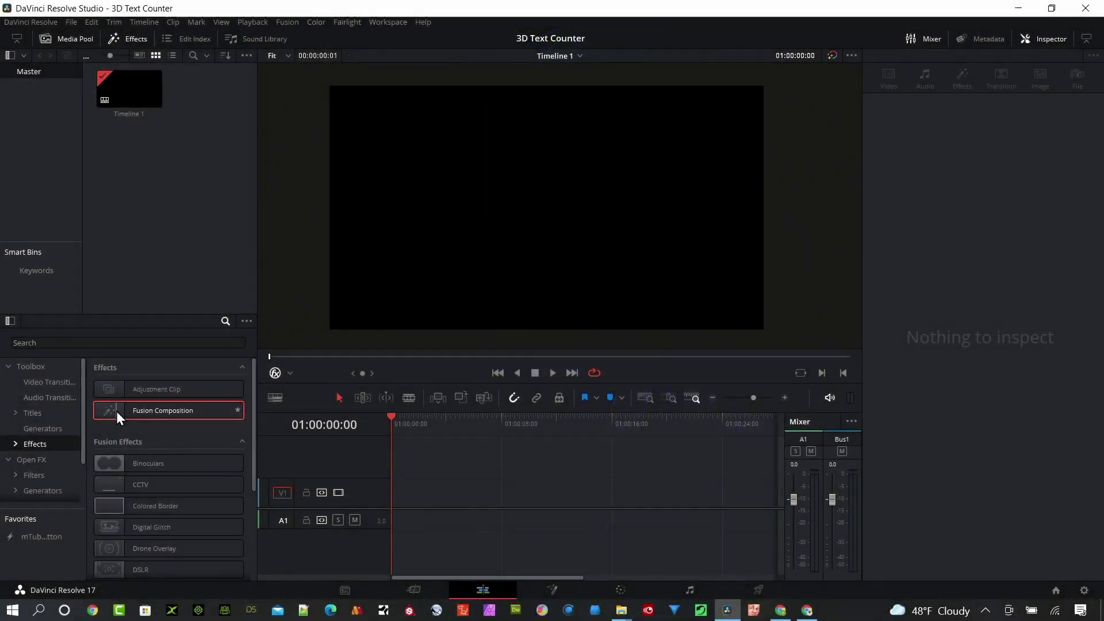
Add a Fusion Composition clip, set its duration to 15 seconds, and open it in Fusion
{"action": "left_click_drag", "start_coordinate": [116, 412], "coordinate": [392, 488]}
{"action": "left_click", "coordinate": [415, 496]}
{"action": "key", "text": "ctrl+d"}
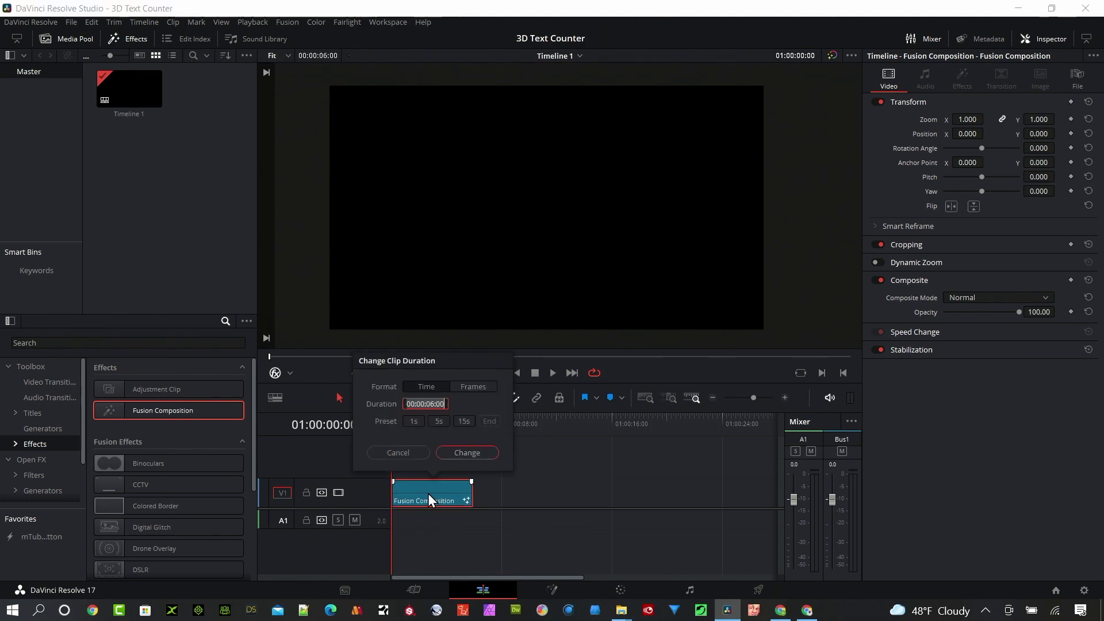
{"action": "left_click", "coordinate": [463, 422]}
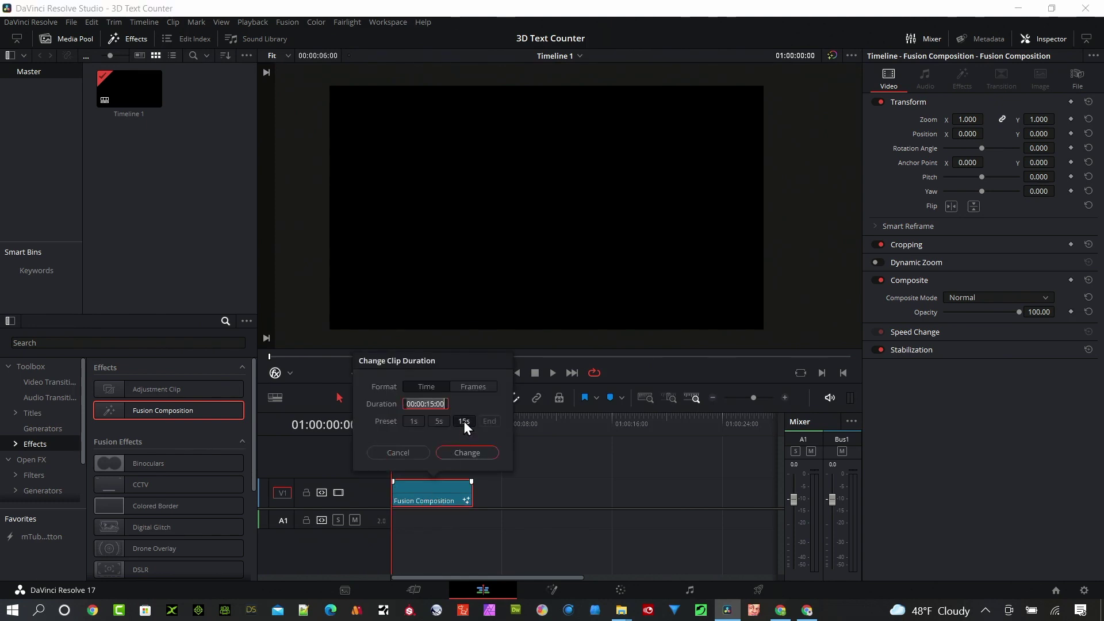
{"action": "left_click", "coordinate": [473, 454]}
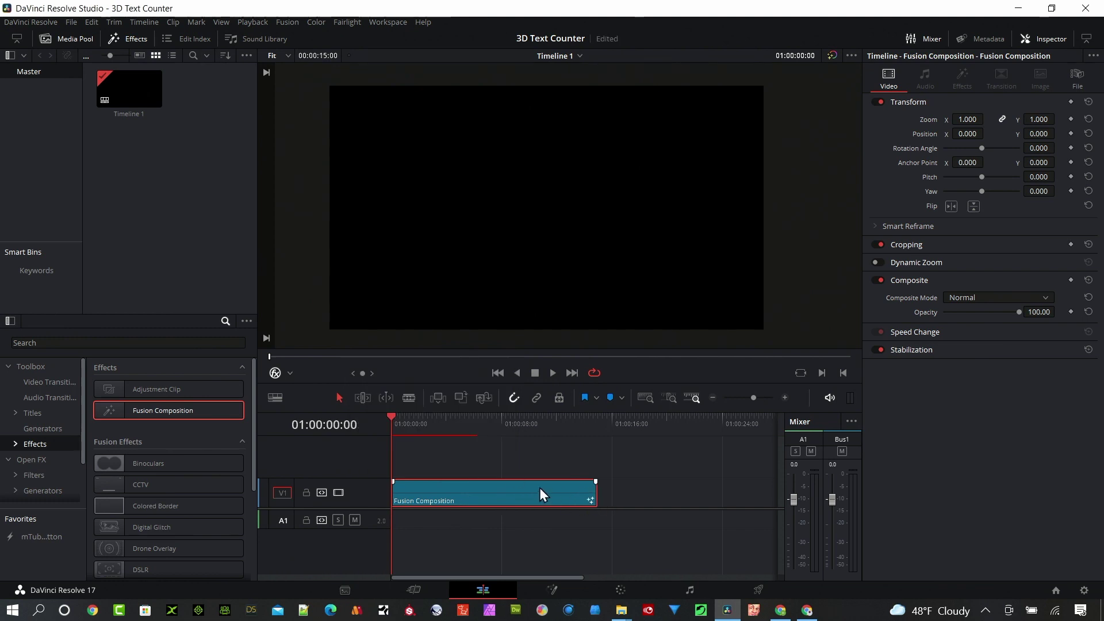
{"action": "left_click", "coordinate": [546, 589]}
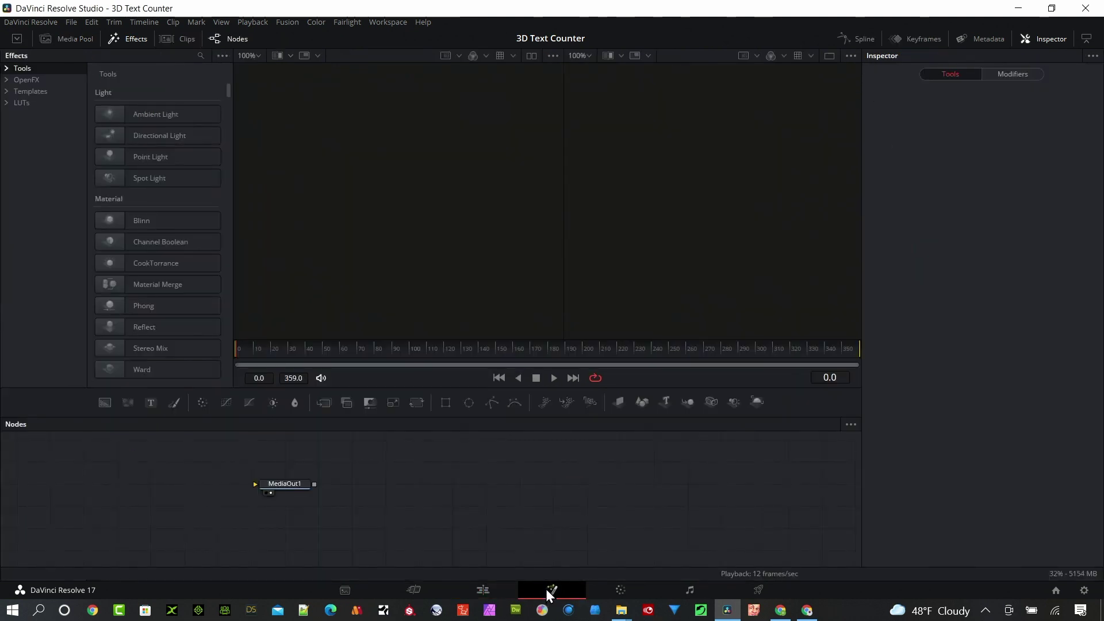
Add Text3D1 and Renderer3D1 nodes and connect the text into the renderer
{"action": "left_click_drag", "start_coordinate": [290, 481], "coordinate": [491, 502]}
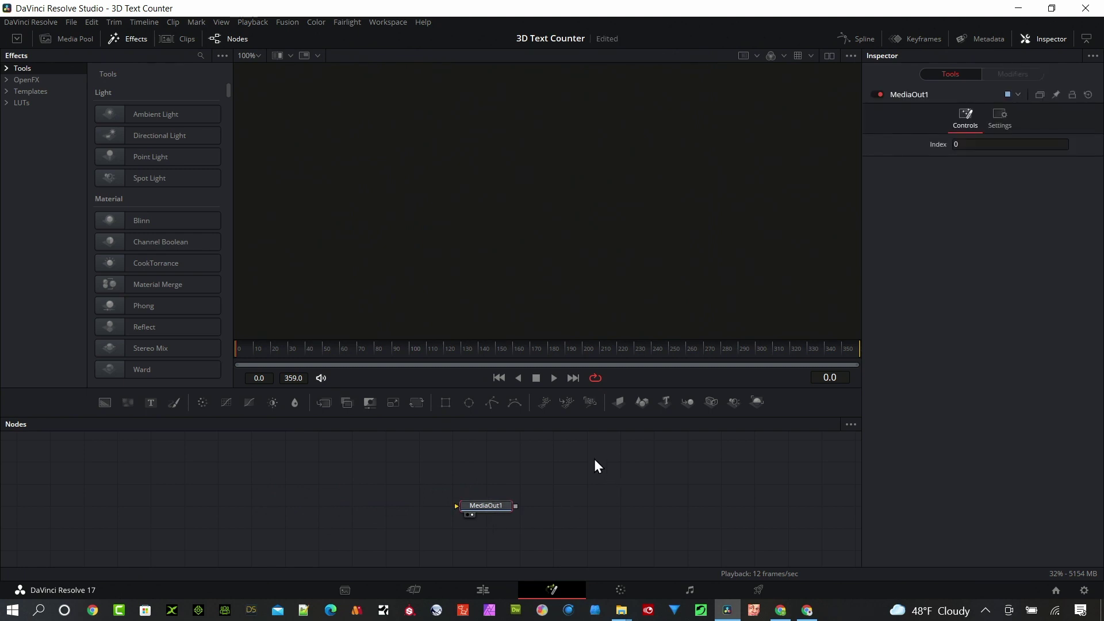
{"action": "left_click_drag", "start_coordinate": [664, 402], "coordinate": [171, 513]}
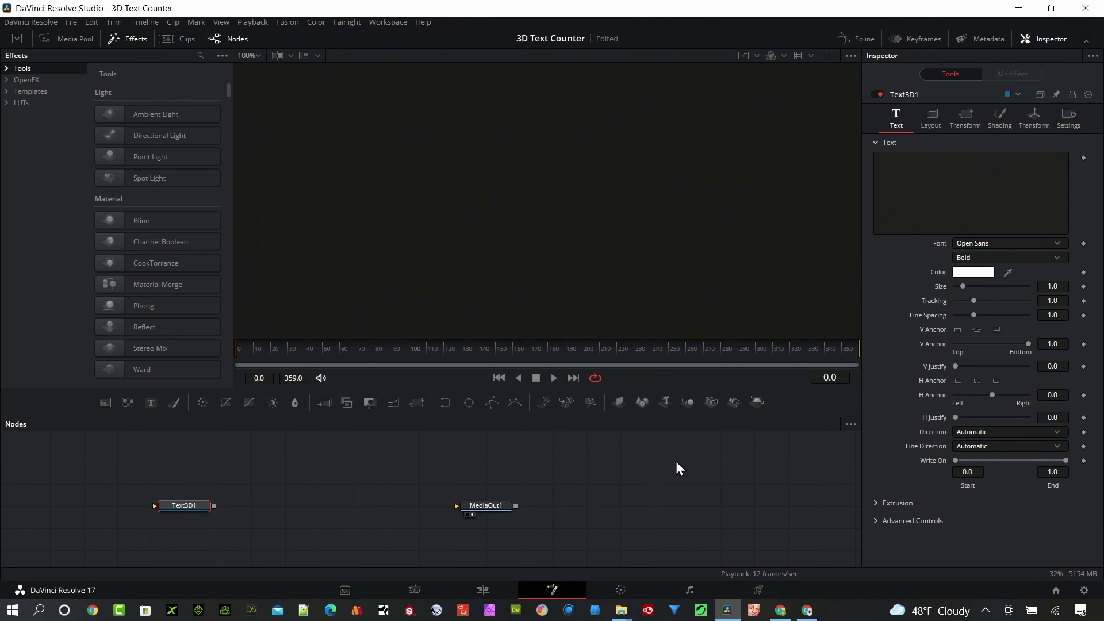
{"action": "left_click_drag", "start_coordinate": [756, 402], "coordinate": [333, 516]}
{"action": "left_click_drag", "start_coordinate": [214, 506], "coordinate": [491, 512]}
Insert Merge3D1 between text and renderer, feeding Camera3D1 and SpotLight1 into it
{"action": "key", "text": "Tab"}
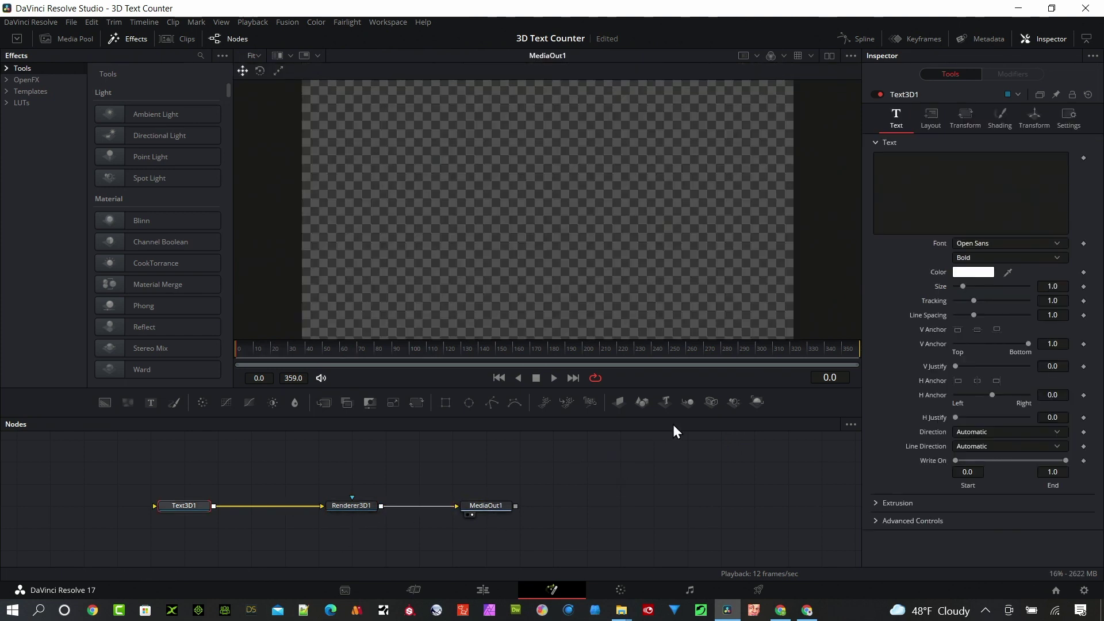
{"action": "left_click", "coordinate": [688, 402]}
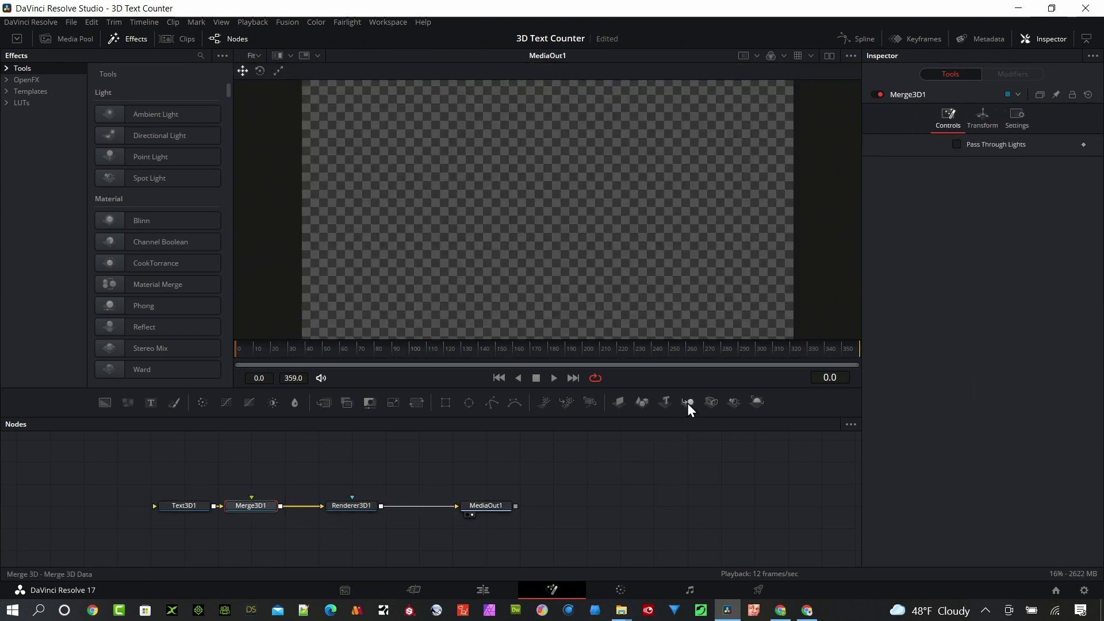
{"action": "left_click_drag", "start_coordinate": [174, 505], "coordinate": [118, 505]}
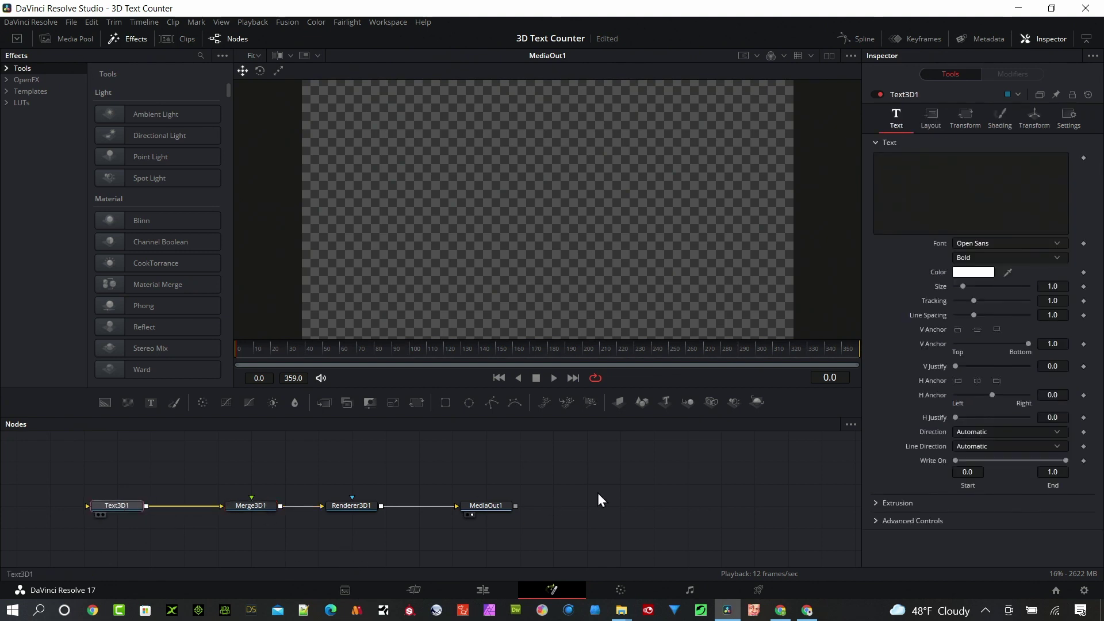
{"action": "left_click_drag", "start_coordinate": [712, 405], "coordinate": [257, 511]}
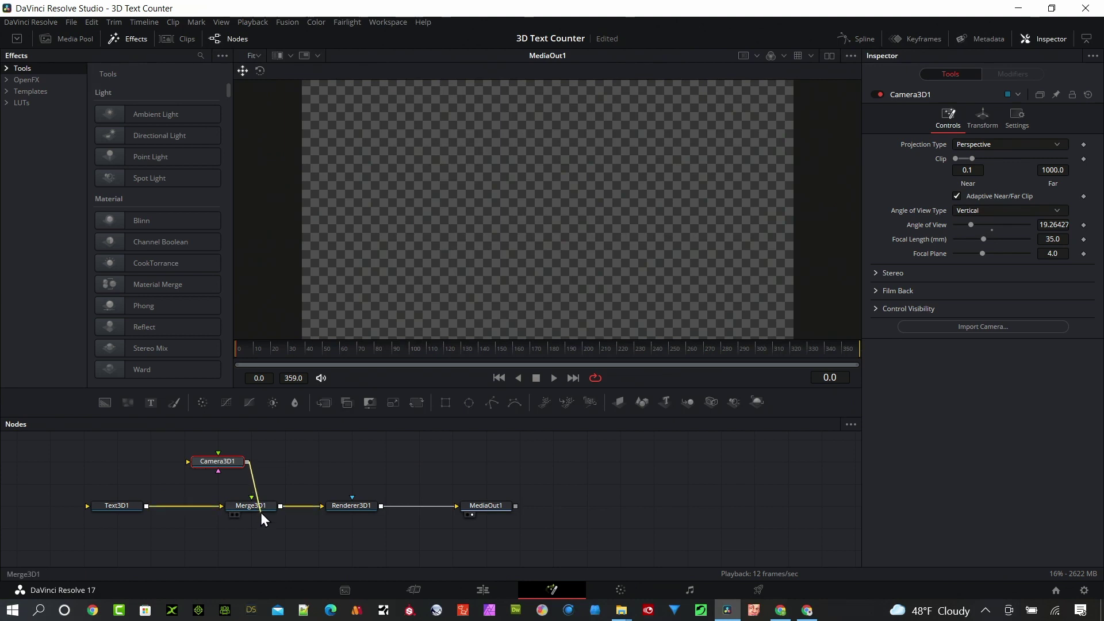
{"action": "left_click_drag", "start_coordinate": [732, 403], "coordinate": [251, 507]}
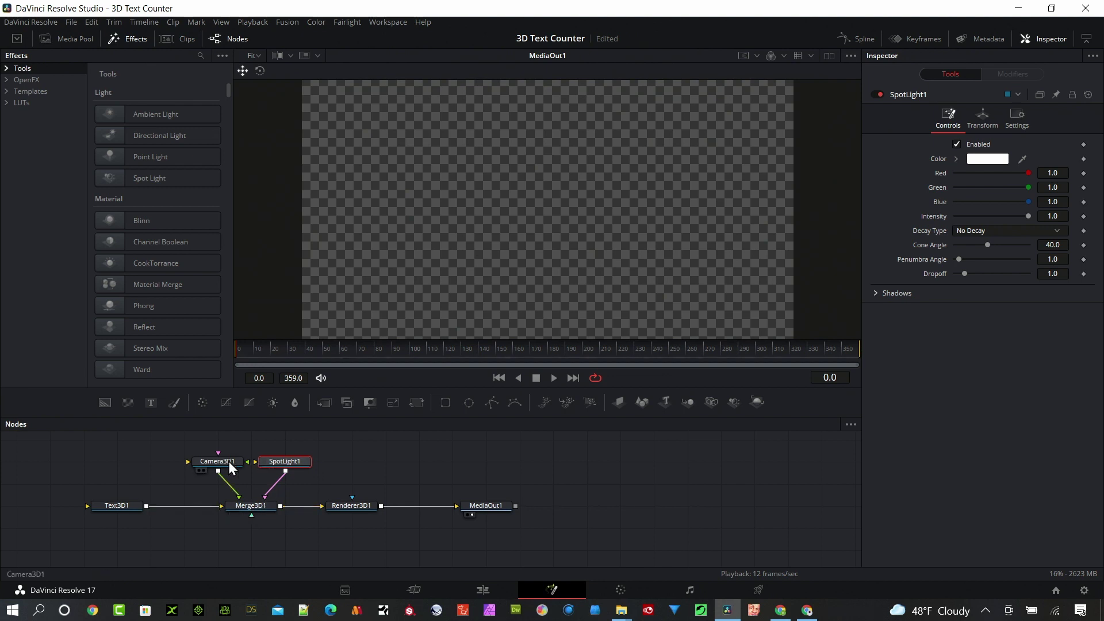
{"action": "left_click", "coordinate": [123, 508]}
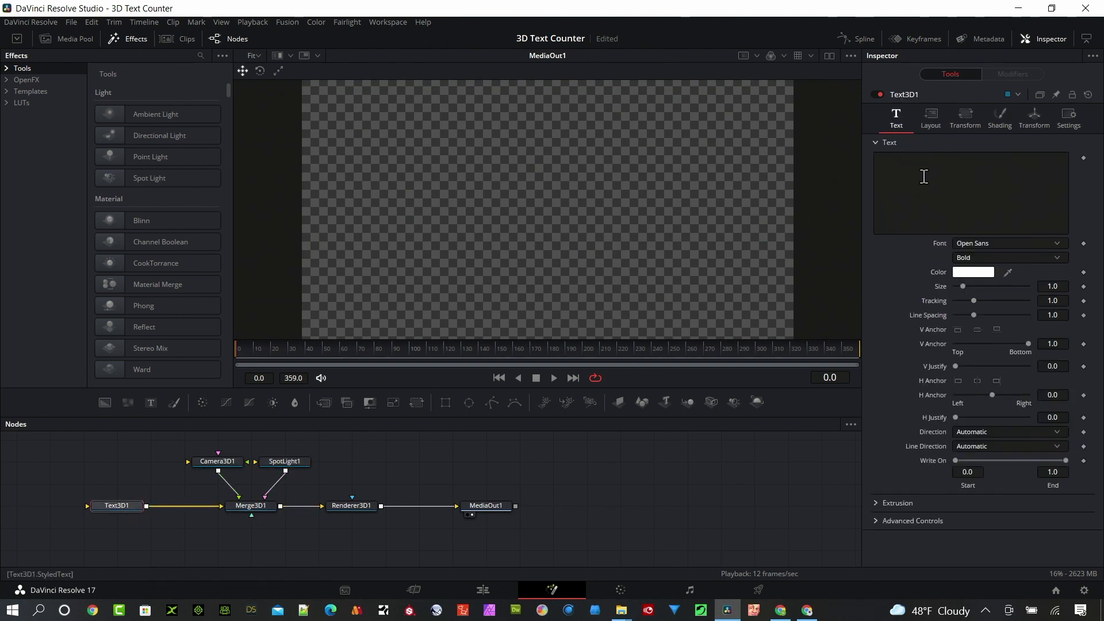
Add a Background1 node and start adding a custom control to it
{"action": "left_click_drag", "start_coordinate": [488, 473], "coordinate": [602, 507]}
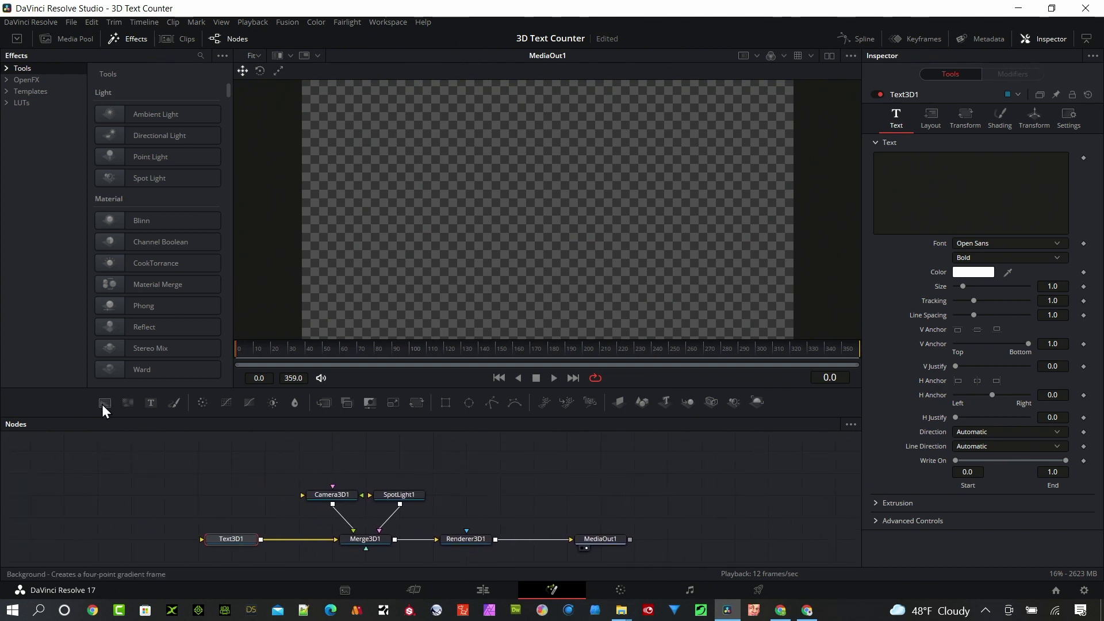
{"action": "left_click_drag", "start_coordinate": [102, 405], "coordinate": [63, 482]}
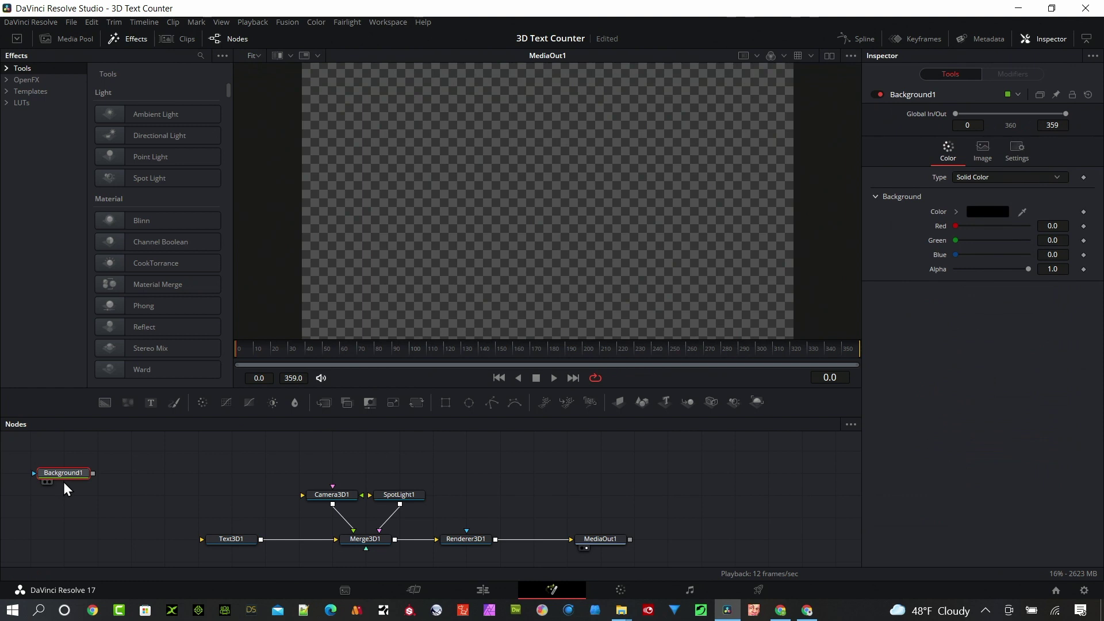
{"action": "right_click", "coordinate": [65, 475]}
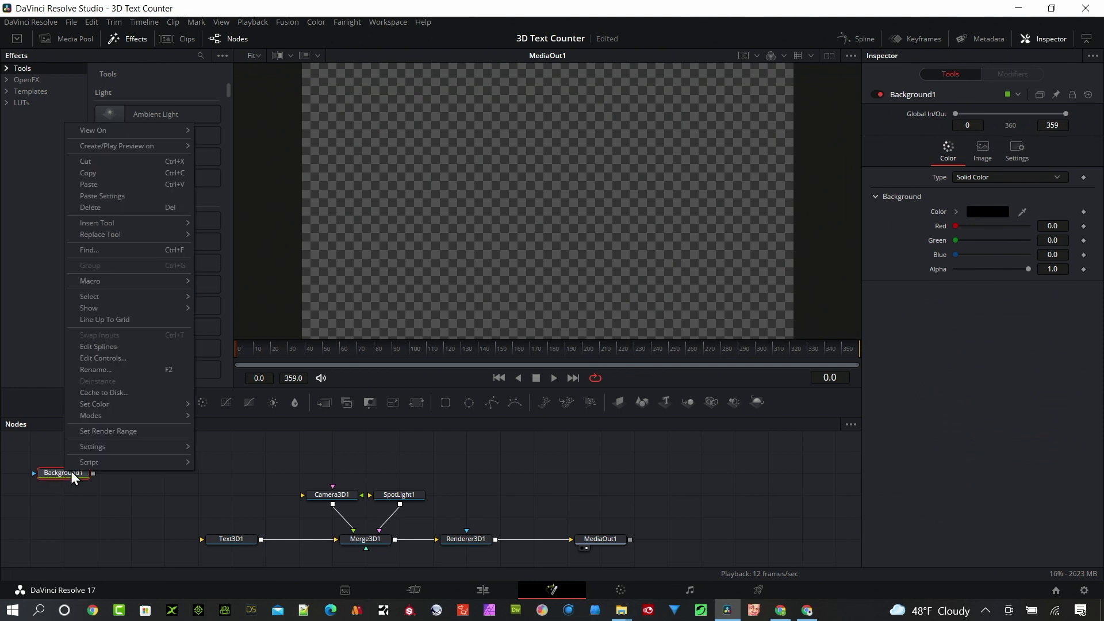
{"action": "left_click", "coordinate": [102, 359]}
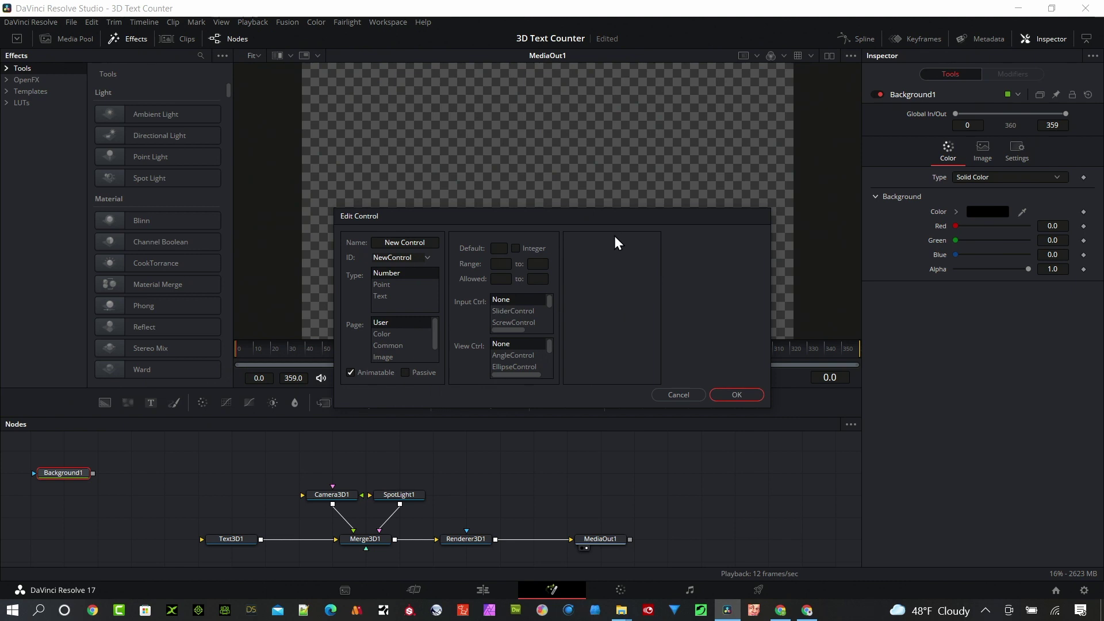
Make the new control an integer with a range of 0 to 100
{"action": "left_click", "coordinate": [500, 248]}
{"action": "left_click", "coordinate": [517, 250]}
{"action": "left_click", "coordinate": [505, 263]}
{"action": "left_click", "coordinate": [537, 264]}
{"action": "type", "text": "1000"}
{"action": "key", "text": "BackSpace"}
{"action": "key", "text": "Tab"}
{"action": "type", "text": "0"}
{"action": "key", "text": "Tab"}
{"action": "type", "text": "1"}
Give the control a SliderControl, AngleControl and center 50, then confirm it
{"action": "left_click", "coordinate": [511, 313]}
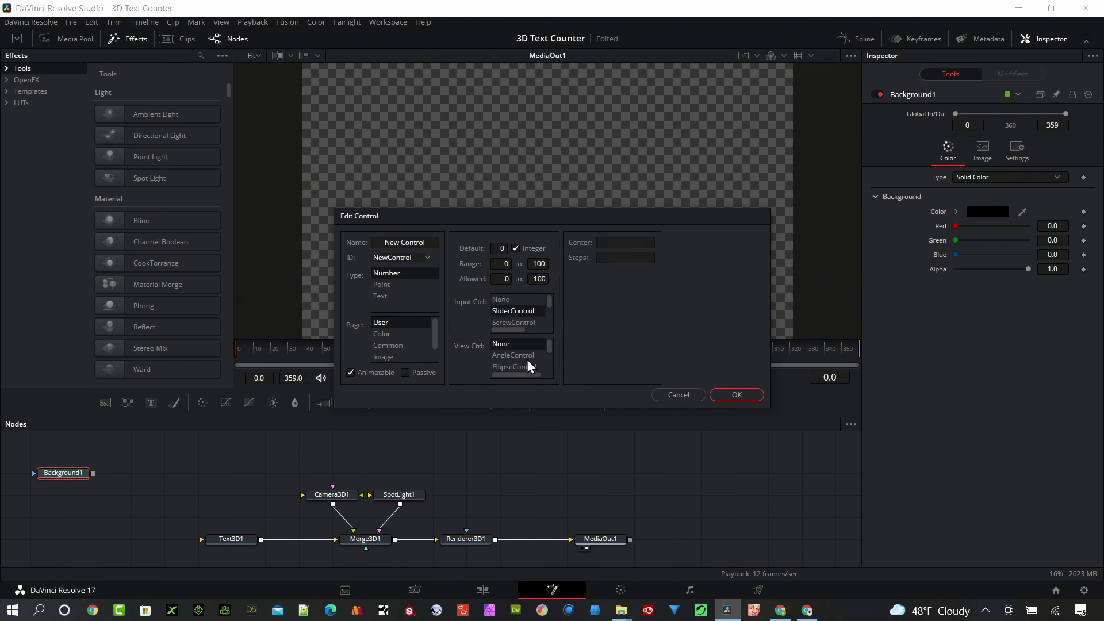
{"action": "left_click", "coordinate": [519, 357]}
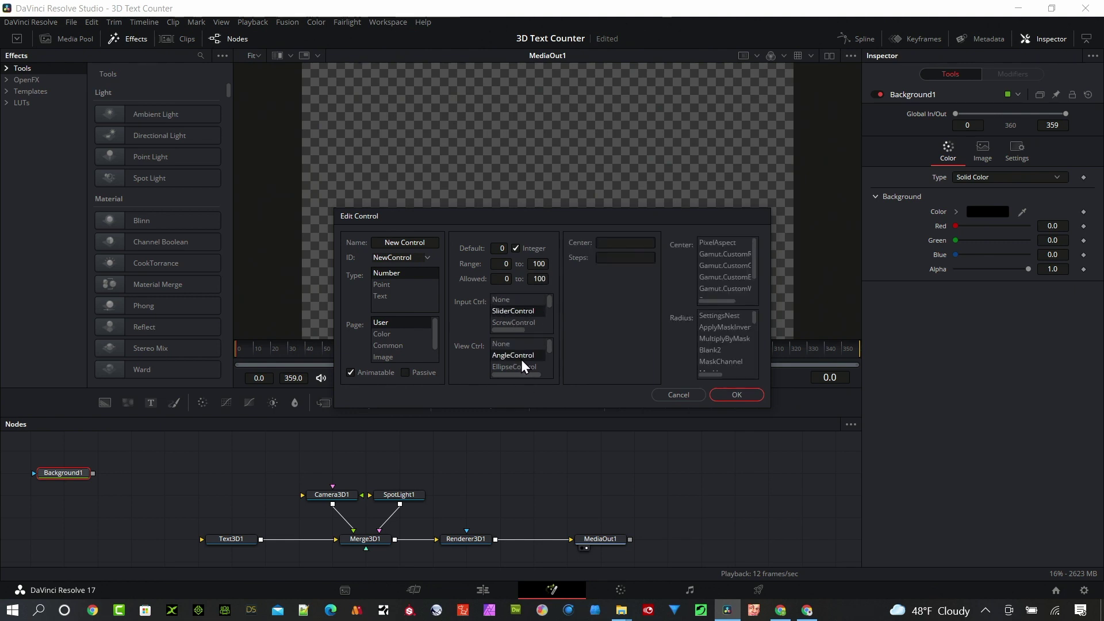
{"action": "left_click", "coordinate": [607, 243]}
{"action": "type", "text": "50"}
{"action": "left_click", "coordinate": [737, 394]}
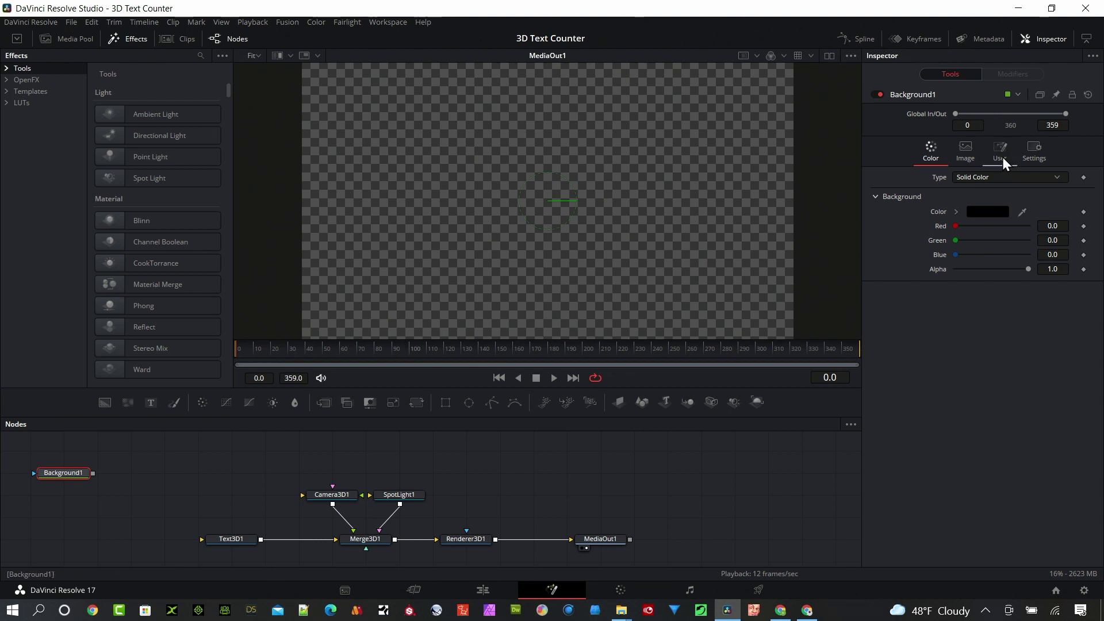
Link Text3D1's text by expression to Background1's New Control
{"action": "left_click", "coordinate": [1004, 159]}
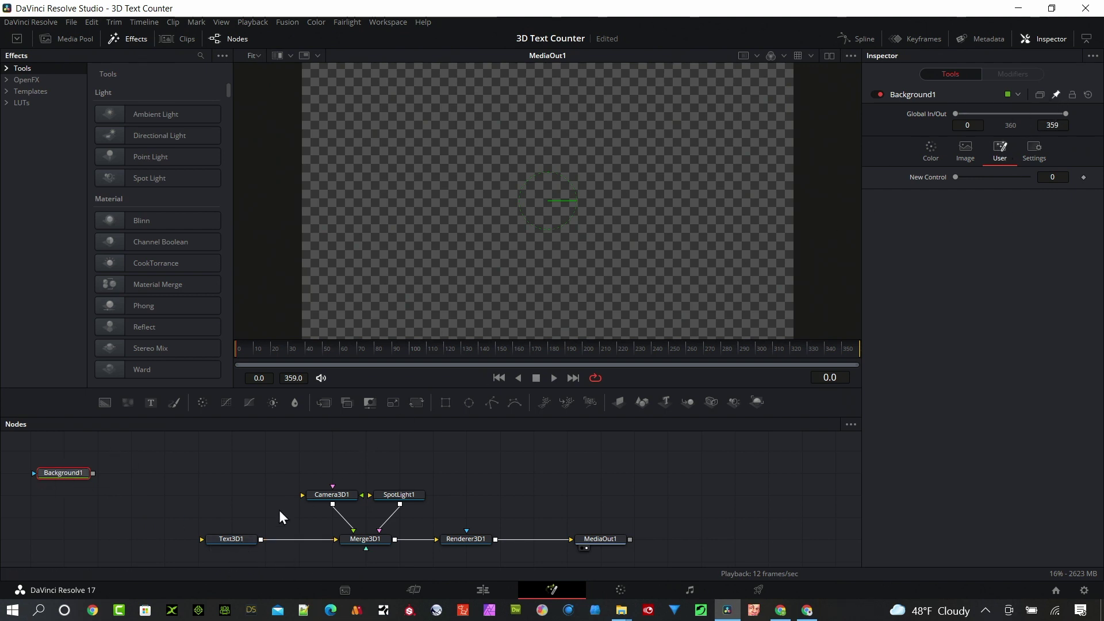
{"action": "left_click", "coordinate": [232, 543]}
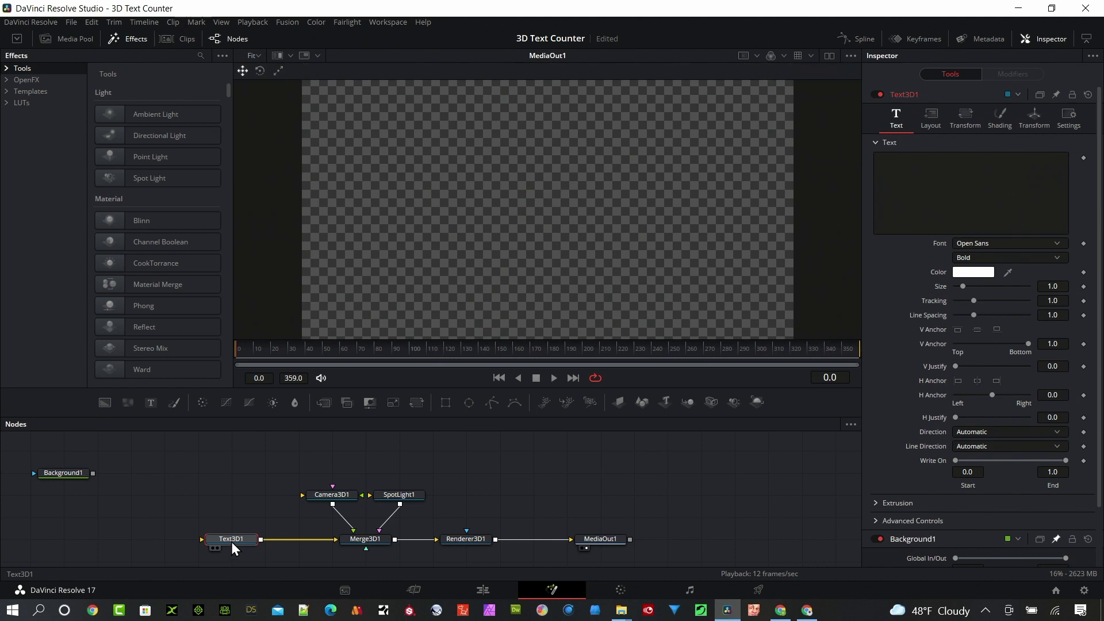
{"action": "scroll", "coordinate": [904, 505], "scroll_direction": "down", "scroll_amount": 2}
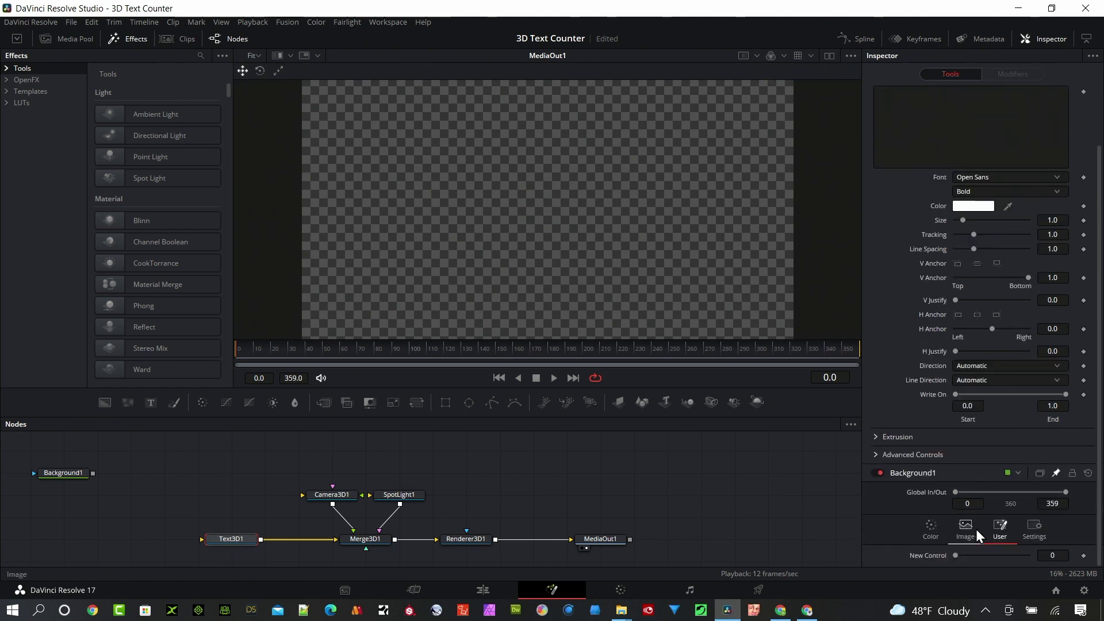
{"action": "scroll", "coordinate": [975, 529], "scroll_direction": "up", "scroll_amount": 2}
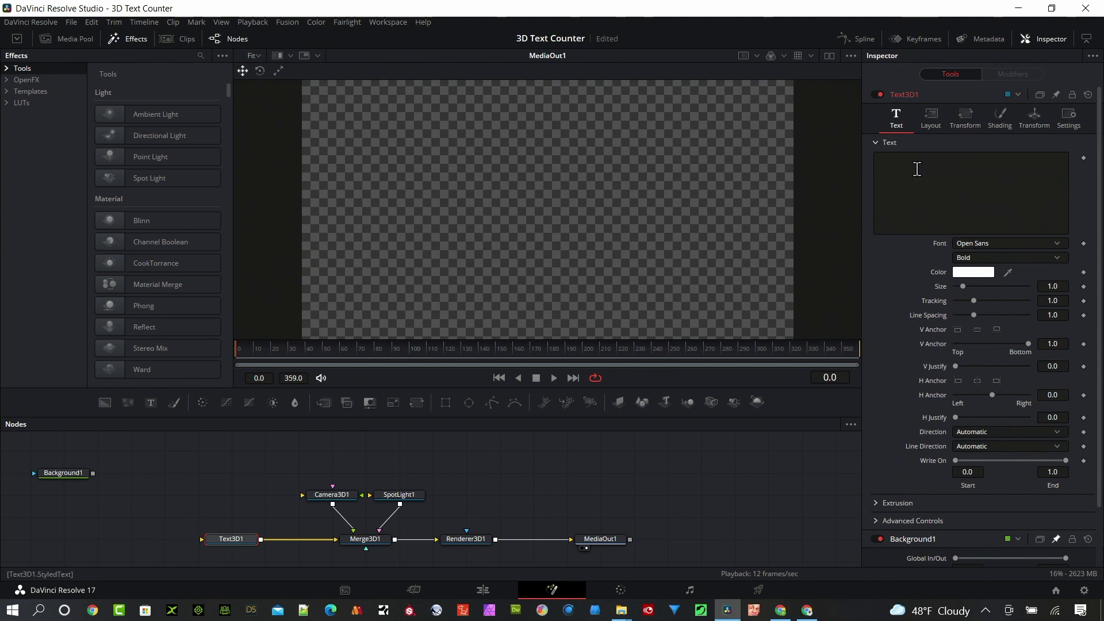
{"action": "right_click", "coordinate": [891, 222]}
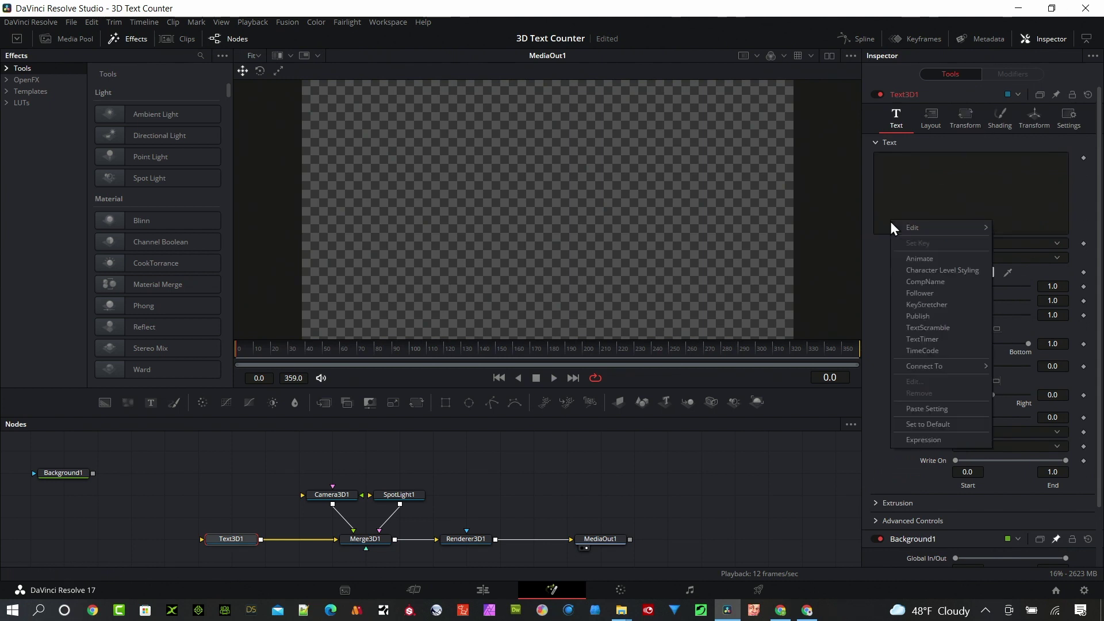
{"action": "left_click", "coordinate": [926, 438]}
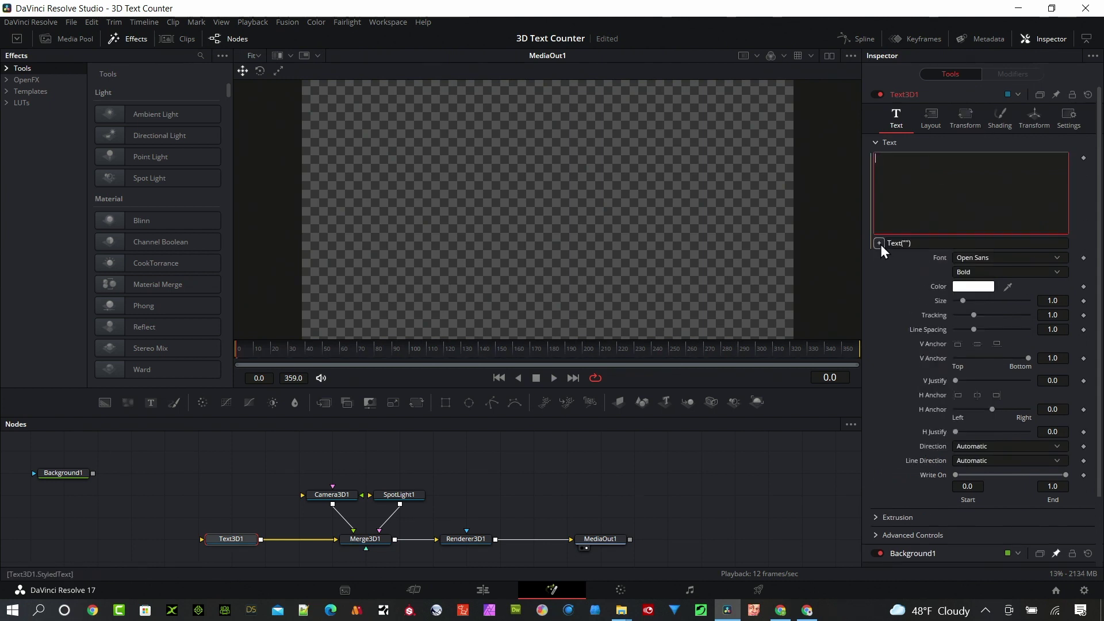
{"action": "left_click_drag", "start_coordinate": [881, 243], "coordinate": [931, 557]}
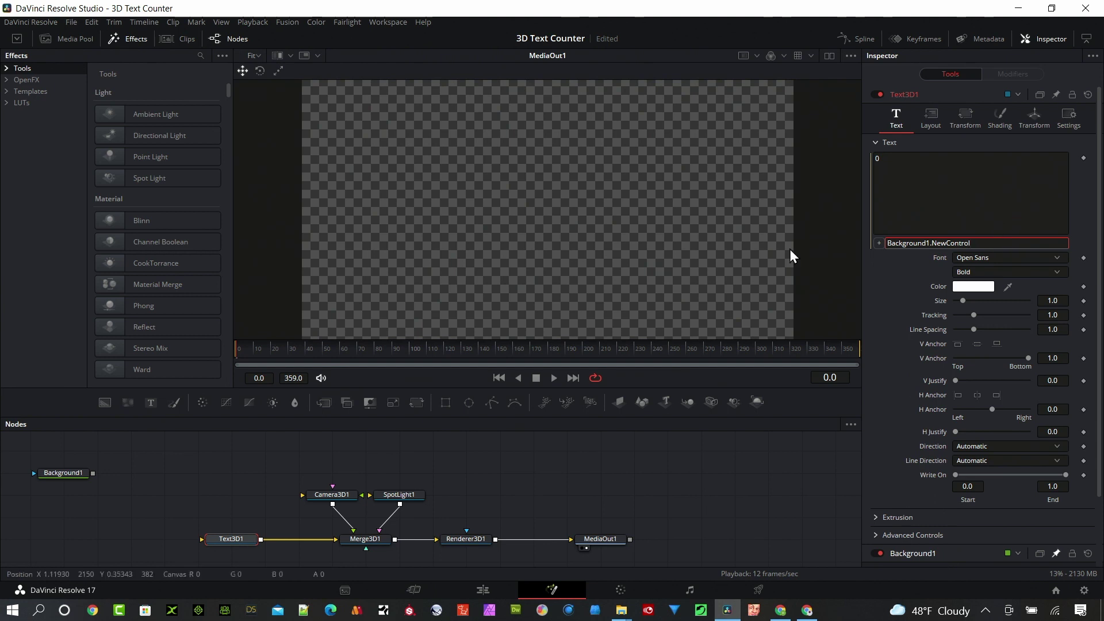
Keyframe New Control at frame 0, then set it to 75 around frame 70
{"action": "left_click", "coordinate": [65, 474]}
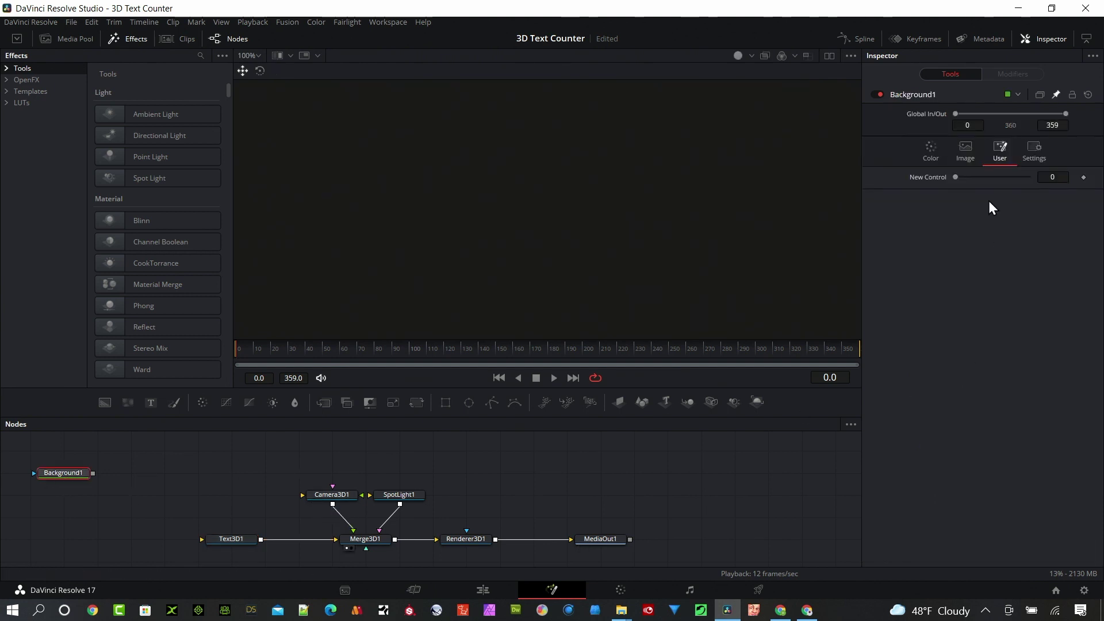
{"action": "left_click", "coordinate": [1084, 177]}
{"action": "left_click_drag", "start_coordinate": [340, 358], "coordinate": [367, 361]}
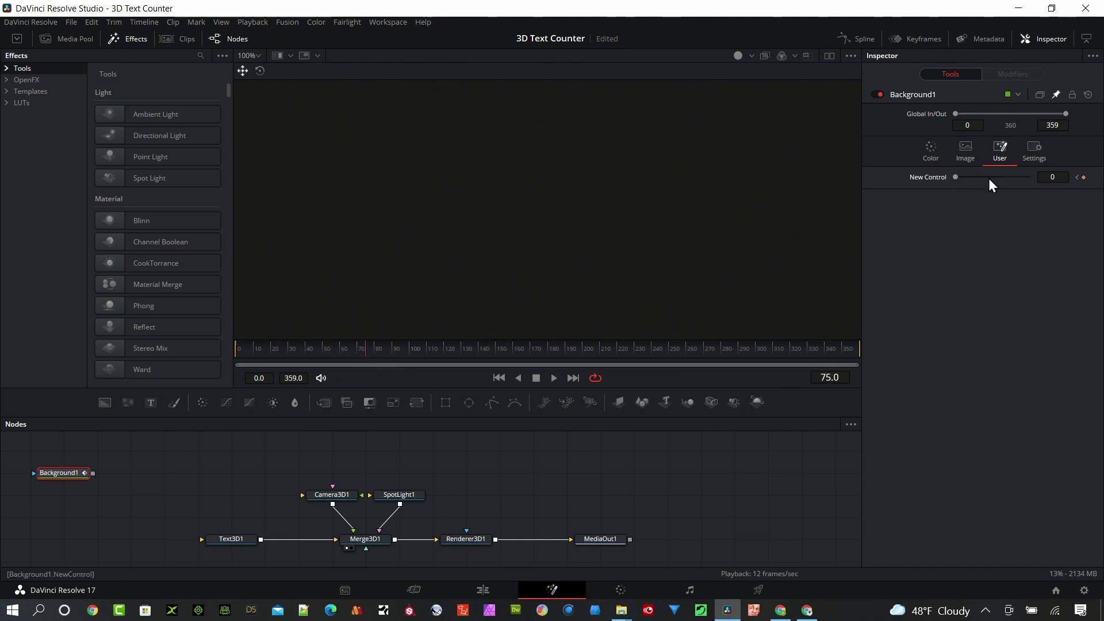
{"action": "left_click", "coordinate": [1058, 178]}
{"action": "type", "text": "75"}
{"action": "key", "text": "Tab"}
{"action": "mouse_move", "coordinate": [364, 350]}
{"action": "left_mouse_down"}
{"action": "mouse_move", "coordinate": [242, 362]}
{"action": "mouse_move", "coordinate": [367, 354]}
{"action": "left_mouse_up"}
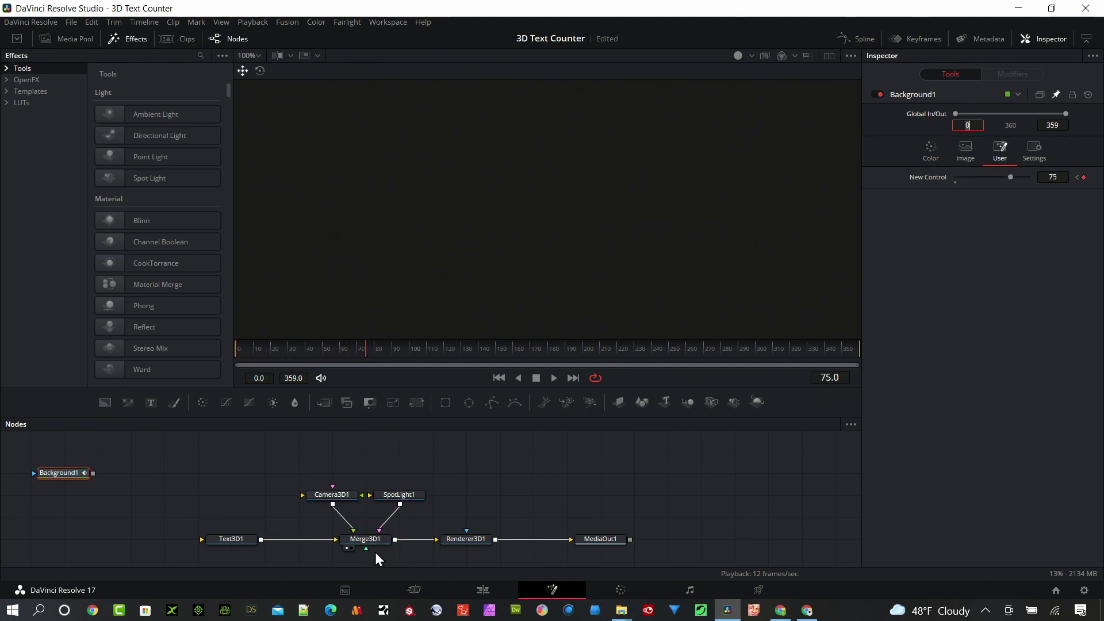
Show Merge3D1 in the viewer and extrude the 75 to about 0.13 depth, 3 subdivisions, no back bevel
{"action": "key", "text": "1"}
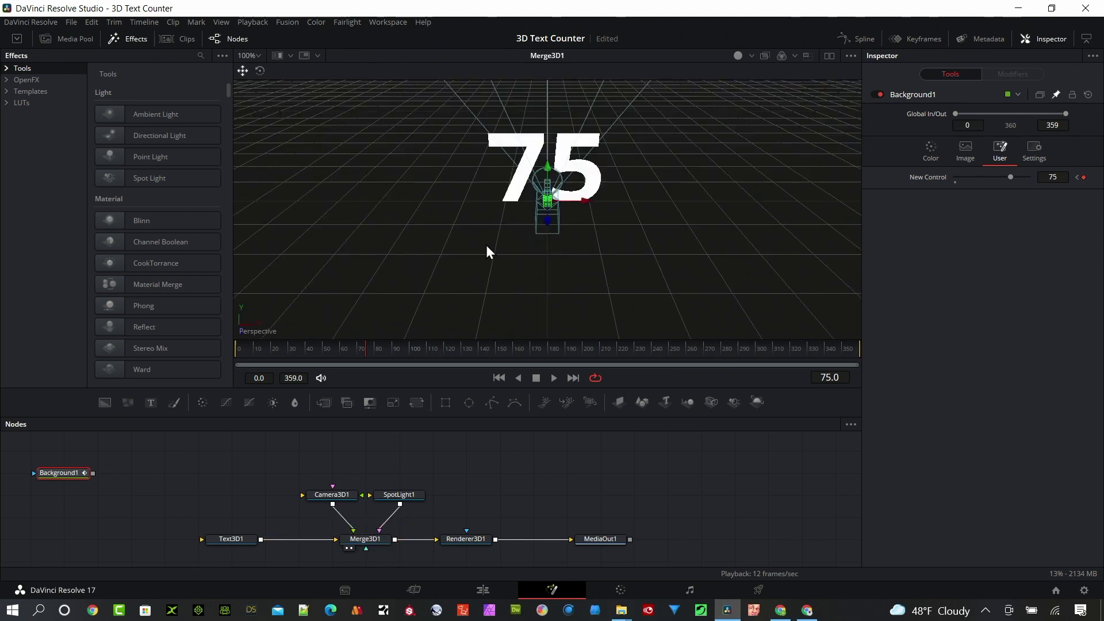
{"action": "mouse_move", "coordinate": [358, 350]}
{"action": "left_mouse_down"}
{"action": "mouse_move", "coordinate": [228, 368]}
{"action": "mouse_move", "coordinate": [366, 367]}
{"action": "left_mouse_up"}
{"action": "left_click", "coordinate": [230, 539]}
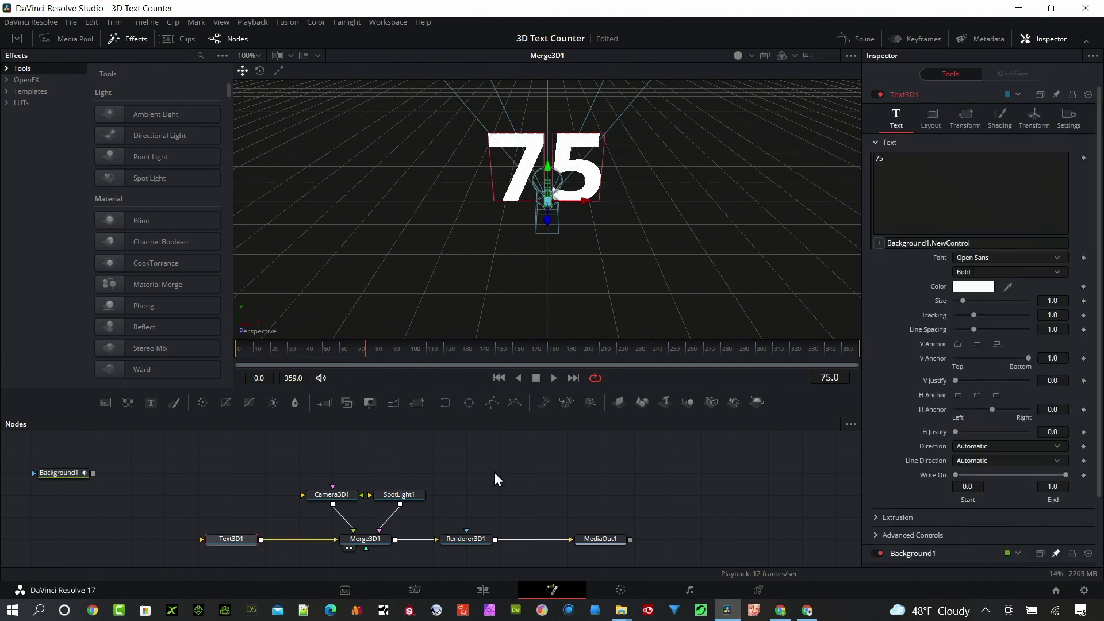
{"action": "left_click", "coordinate": [882, 519]}
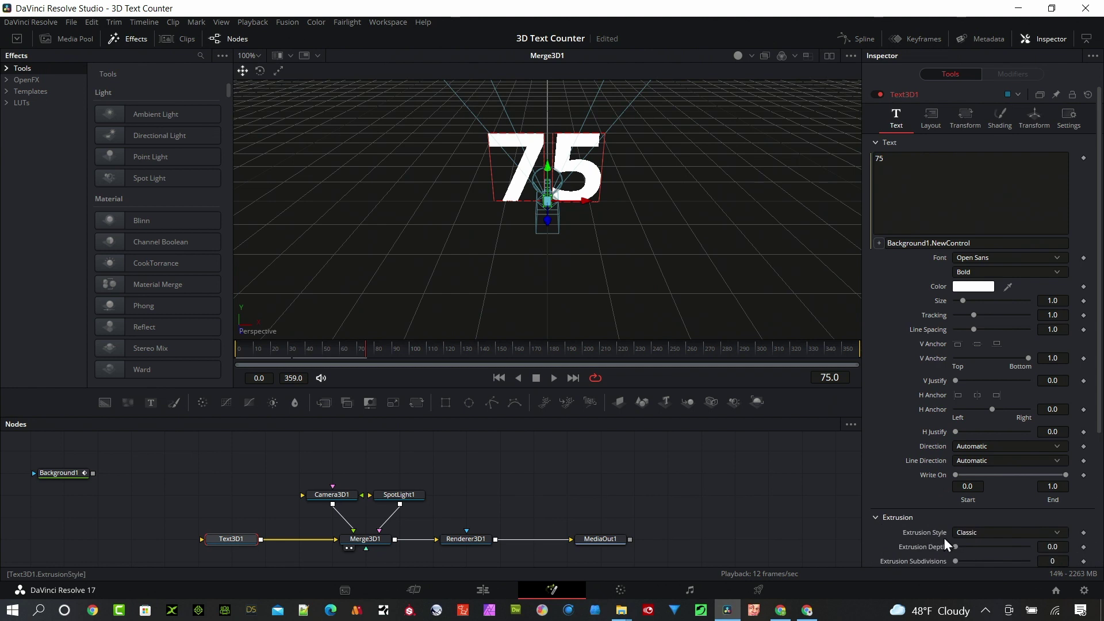
{"action": "scroll", "coordinate": [944, 538], "scroll_direction": "down", "scroll_amount": 3}
{"action": "left_click_drag", "start_coordinate": [954, 409], "coordinate": [1004, 413]}
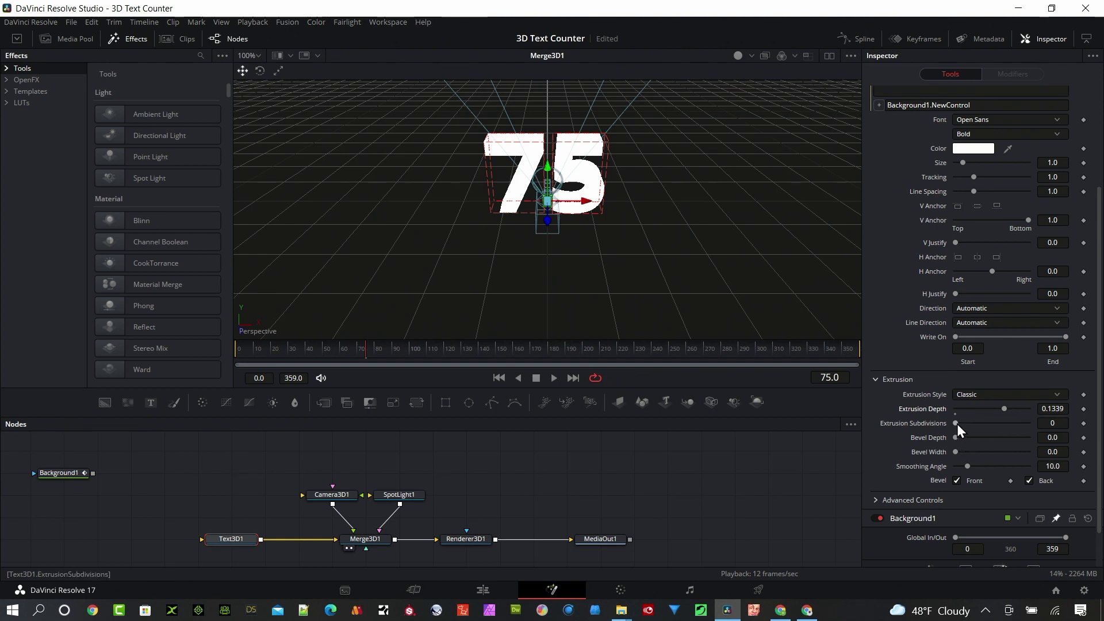
{"action": "left_click_drag", "start_coordinate": [957, 423], "coordinate": [978, 427]}
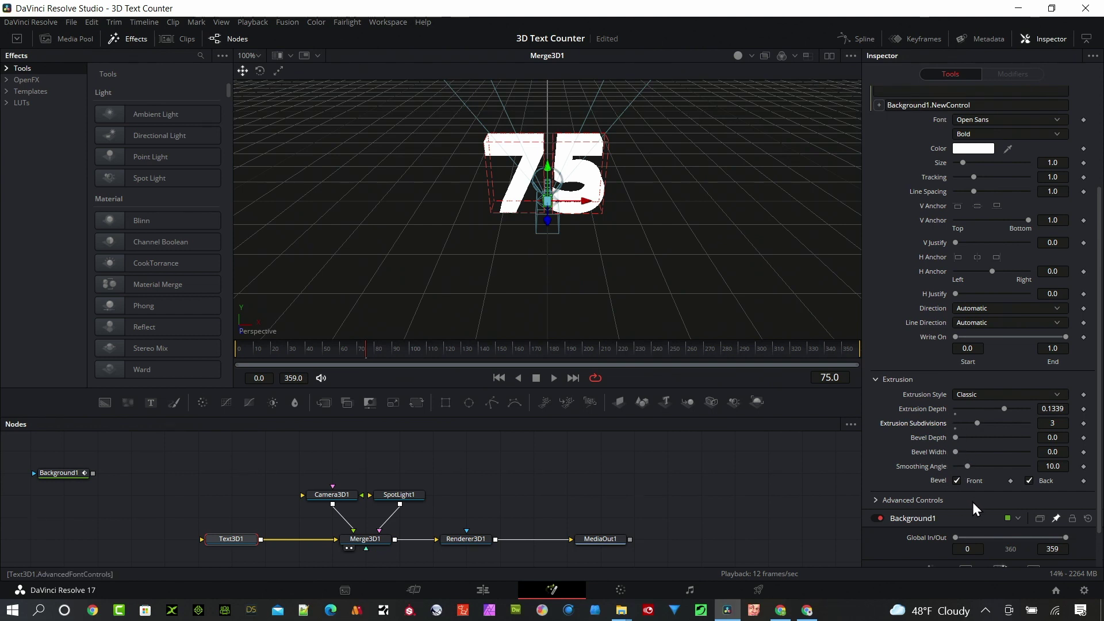
{"action": "left_click", "coordinate": [1030, 479]}
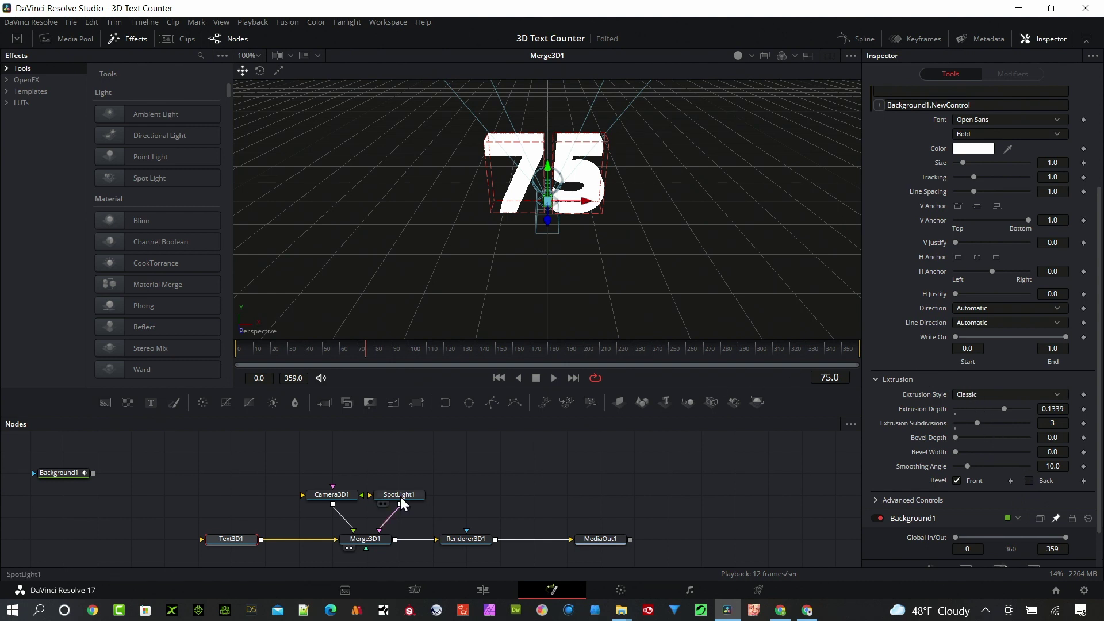
{"action": "left_click", "coordinate": [467, 538]}
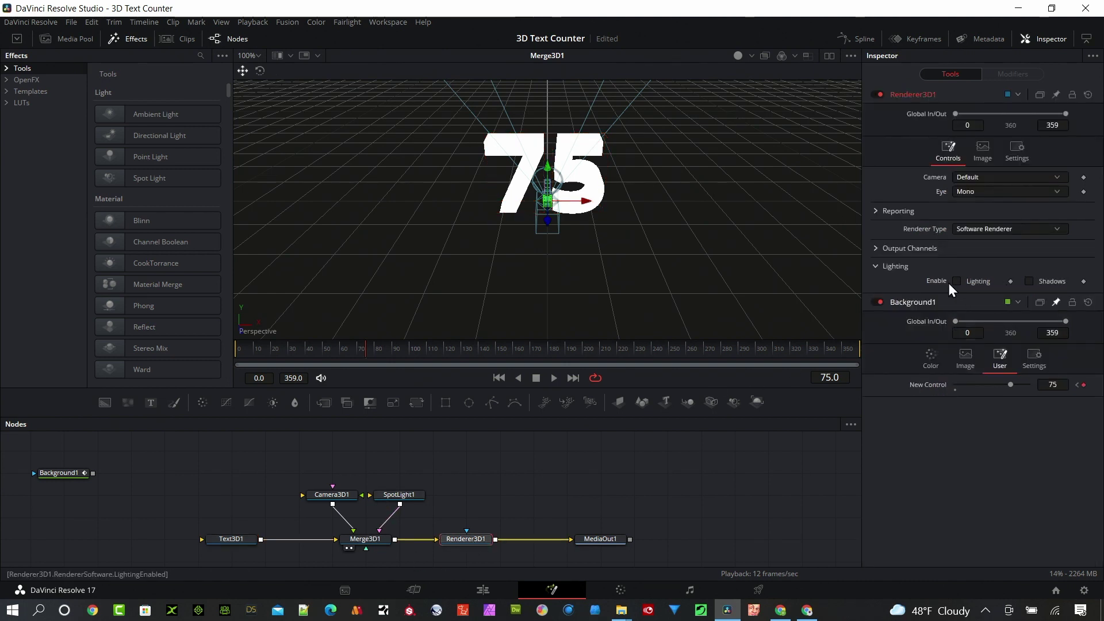
Enable lighting in Renderer3D1 and show its output in a second viewer beside Merge3D1
{"action": "left_click", "coordinate": [956, 282]}
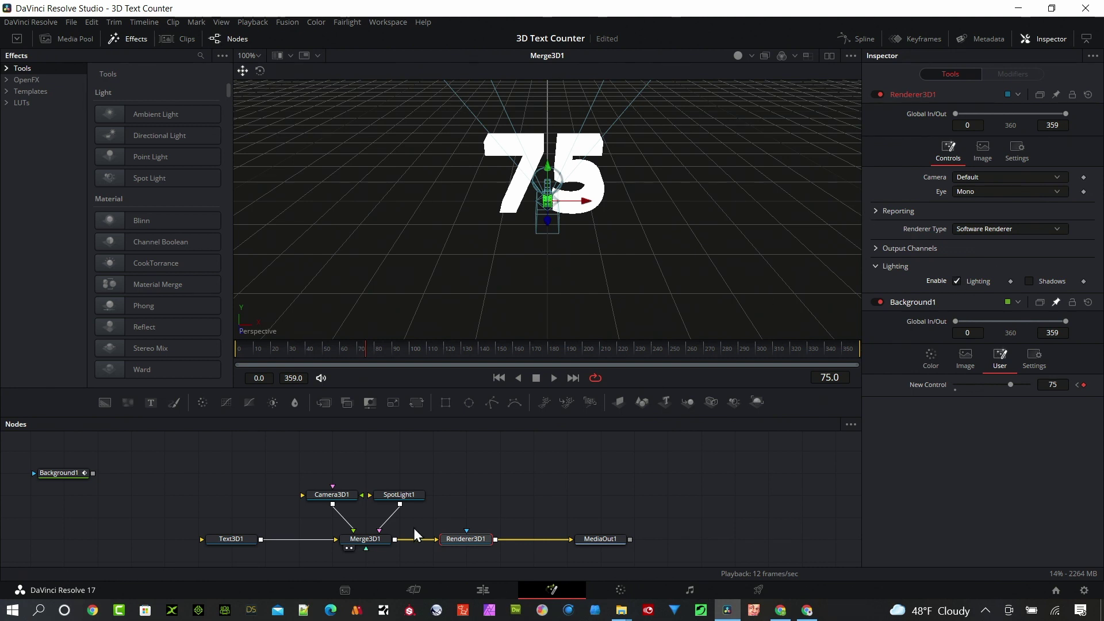
{"action": "left_click_drag", "start_coordinate": [404, 493], "coordinate": [438, 494]}
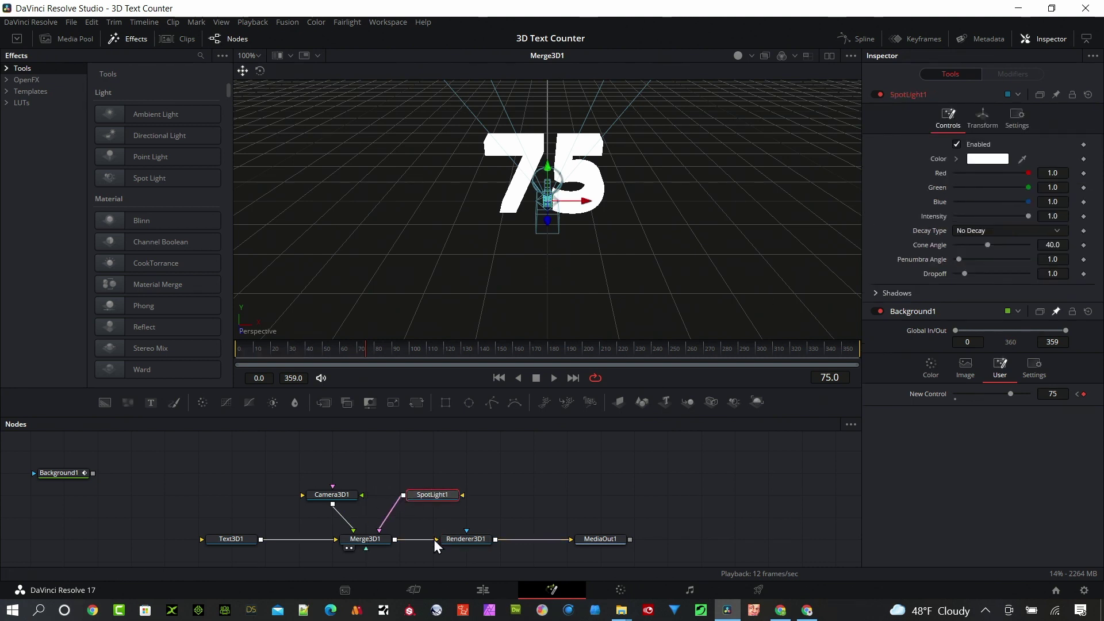
{"action": "left_click_drag", "start_coordinate": [455, 538], "coordinate": [806, 198]}
{"action": "key", "text": "ctrl+shift+1"}
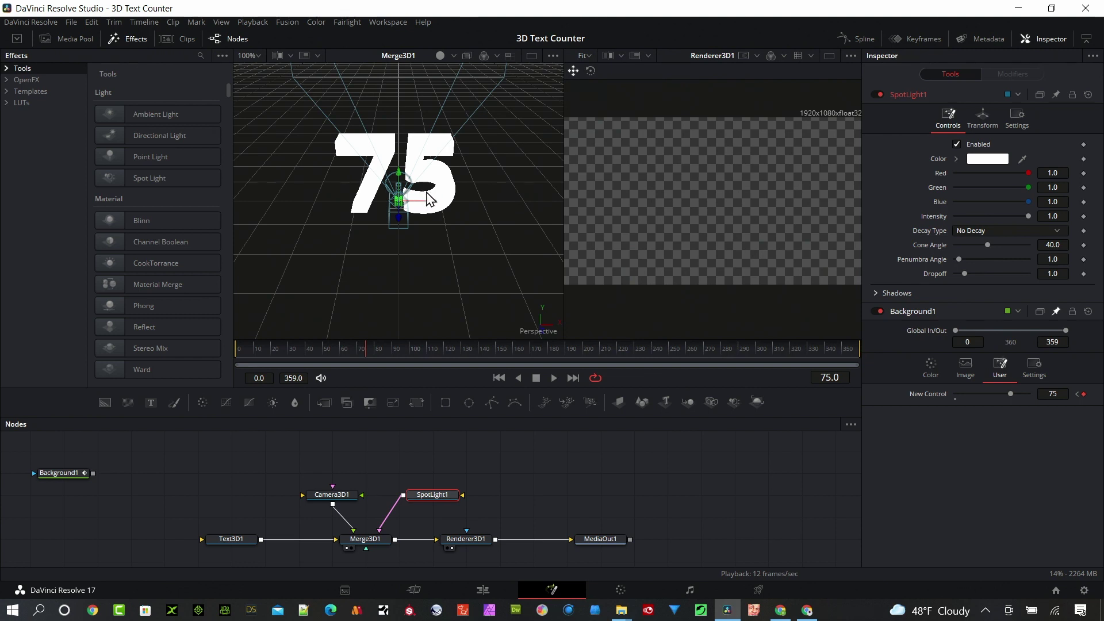
{"action": "left_click", "coordinate": [365, 540]}
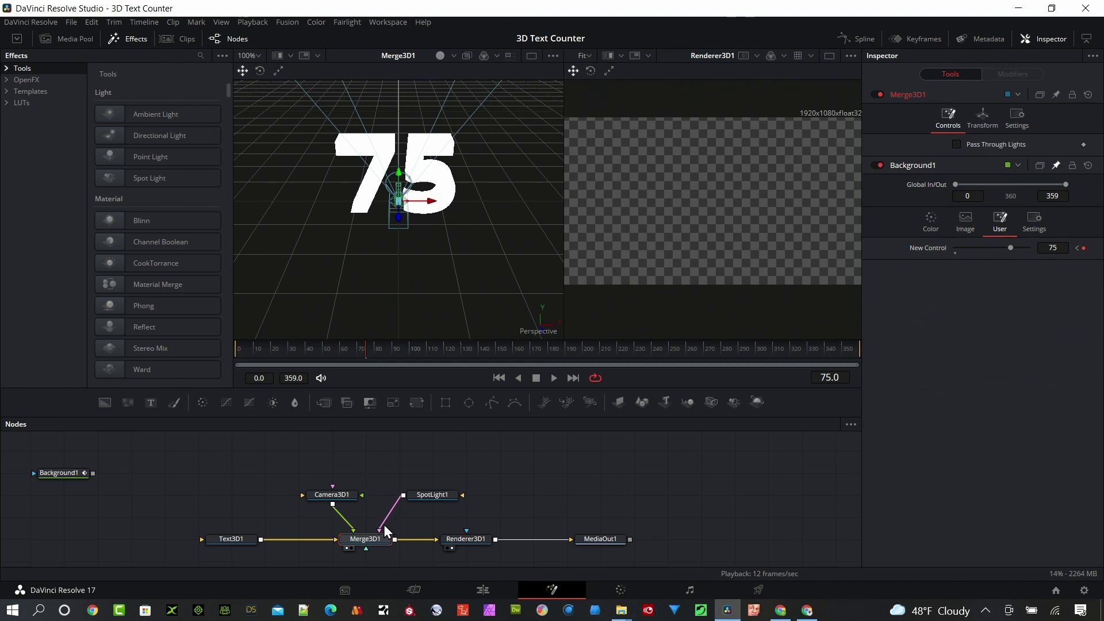
Move Camera3D1 back to Translation Z 3.91 so the rendered 75 appears
{"action": "left_click", "coordinate": [325, 496]}
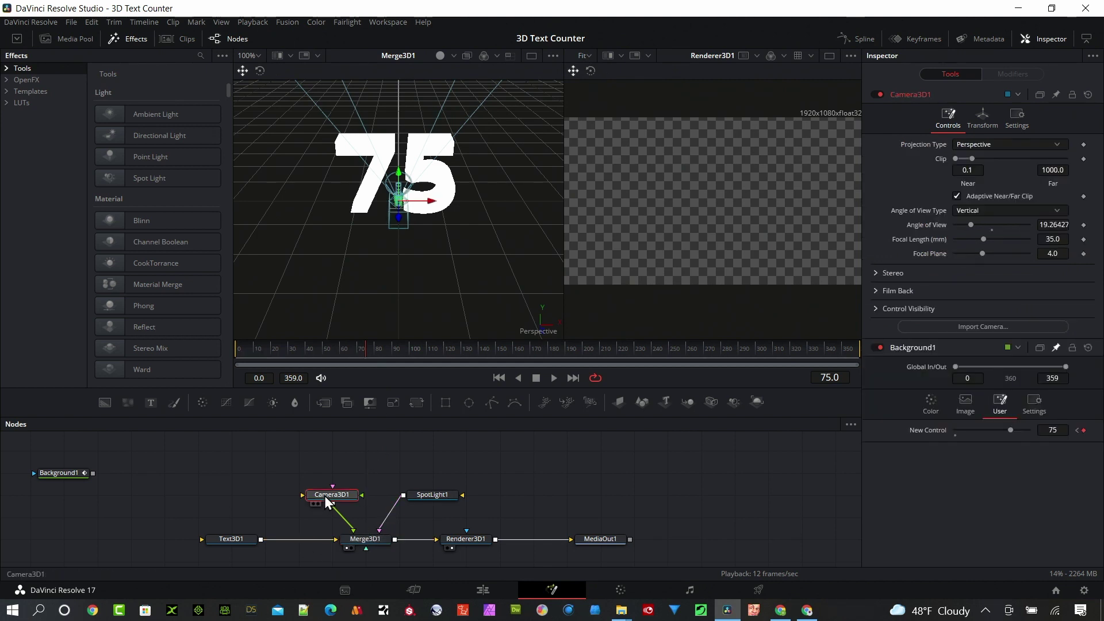
{"action": "left_click", "coordinate": [982, 115]}
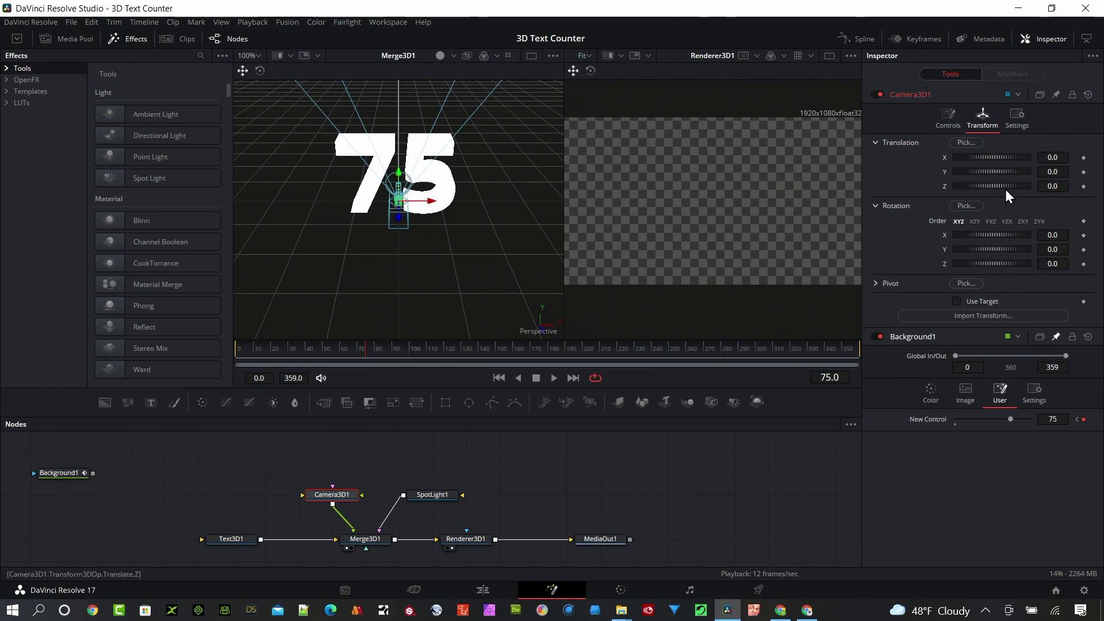
{"action": "left_click_drag", "start_coordinate": [1005, 188], "coordinate": [1020, 198]}
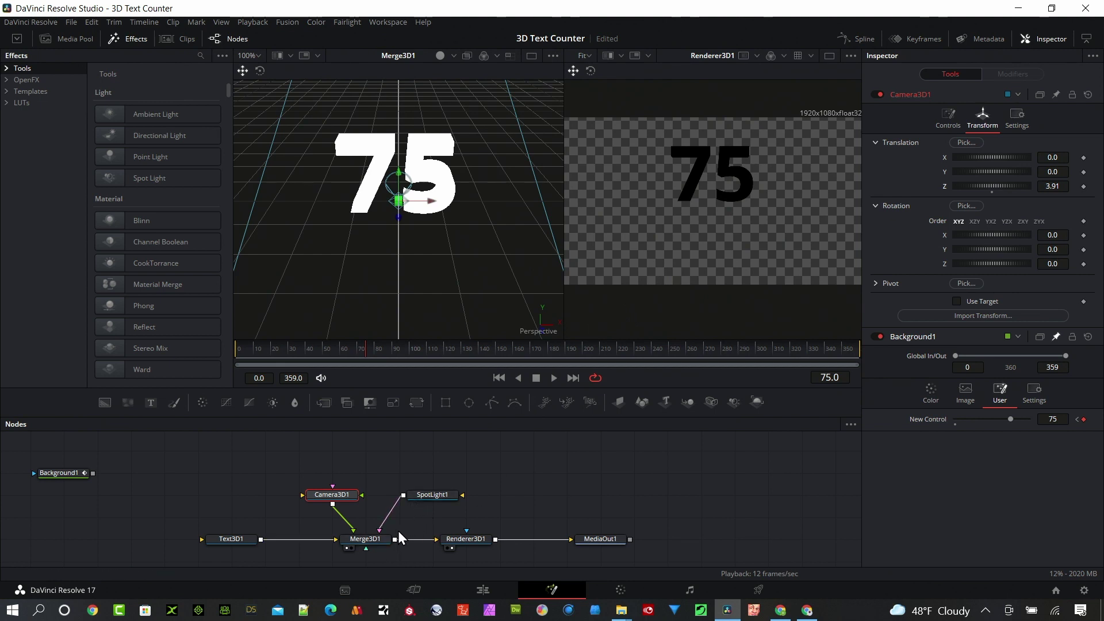
Place SpotLight1 at Y 0.512, Z 0.961, tilted -16.03 degrees on X above the text
{"action": "left_click", "coordinate": [432, 495]}
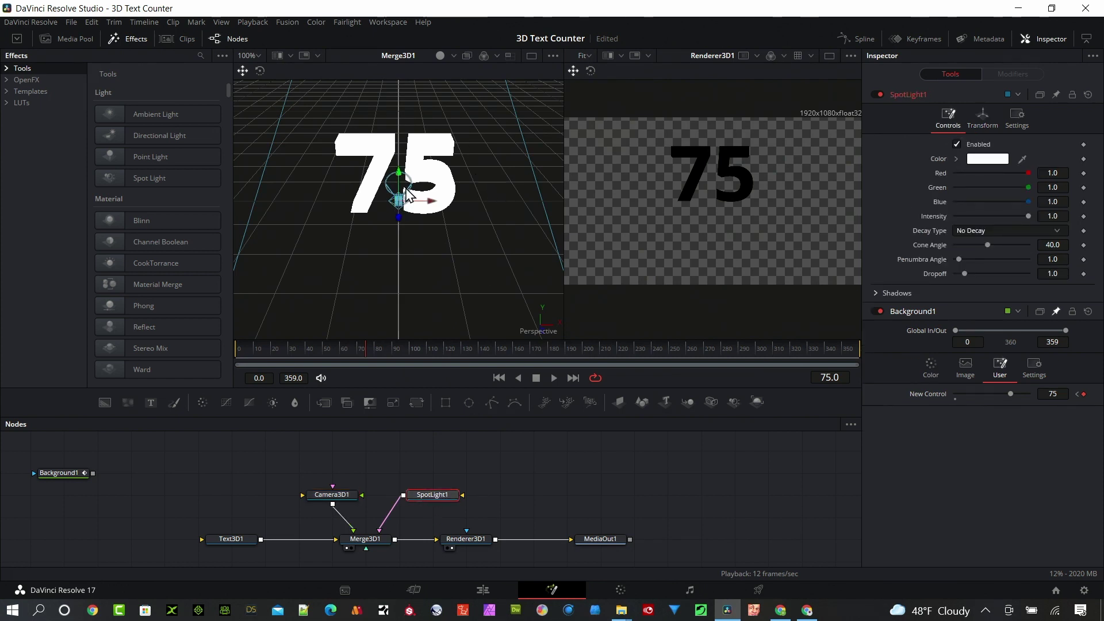
{"action": "left_click", "coordinate": [985, 124]}
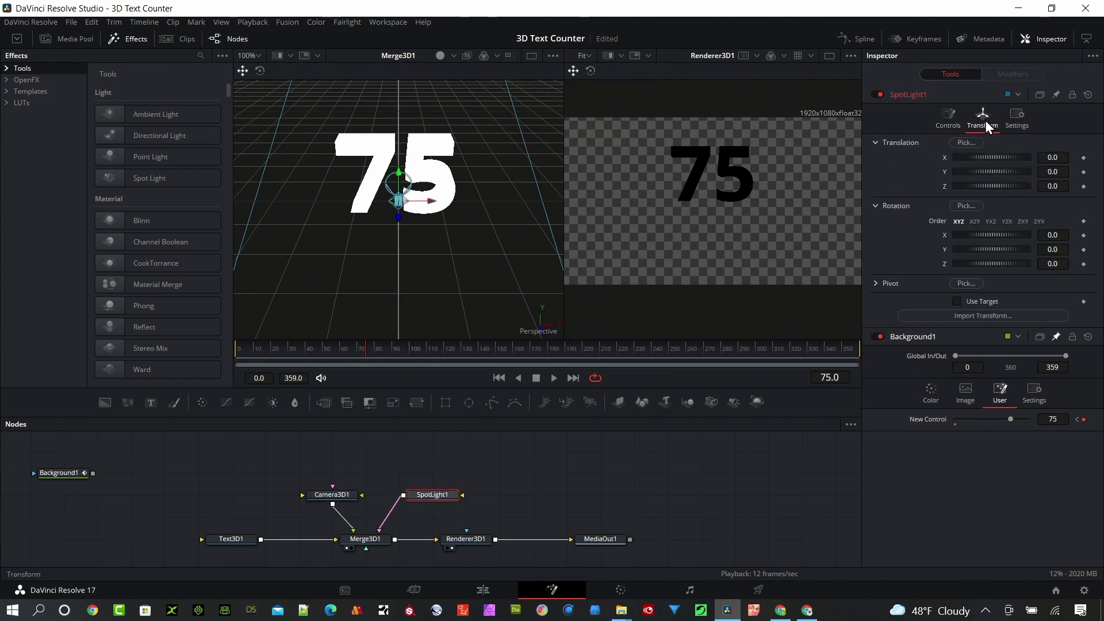
{"action": "left_click_drag", "start_coordinate": [1006, 187], "coordinate": [999, 190]}
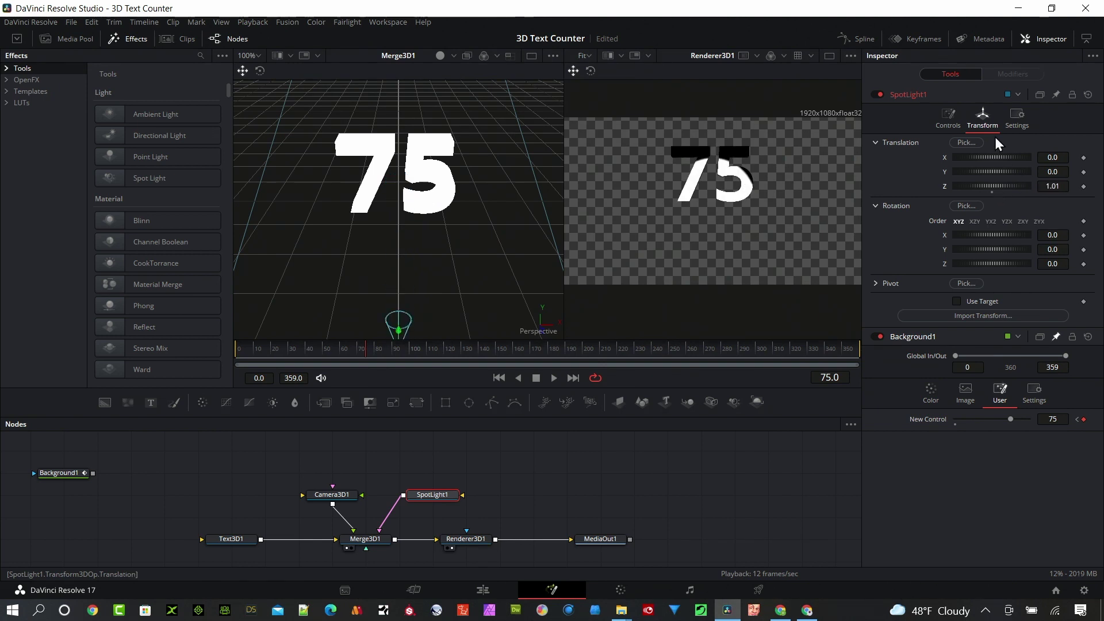
{"action": "left_click_drag", "start_coordinate": [522, 254], "coordinate": [333, 123]}
{"action": "left_click", "coordinate": [260, 70]}
{"action": "left_click_drag", "start_coordinate": [425, 254], "coordinate": [327, 247]}
{"action": "mouse_move", "coordinate": [330, 108]}
{"action": "left_mouse_down"}
{"action": "mouse_move", "coordinate": [347, 118]}
{"action": "mouse_move", "coordinate": [314, 115]}
{"action": "mouse_move", "coordinate": [326, 100]}
{"action": "left_mouse_up"}
{"action": "left_click", "coordinate": [242, 70]}
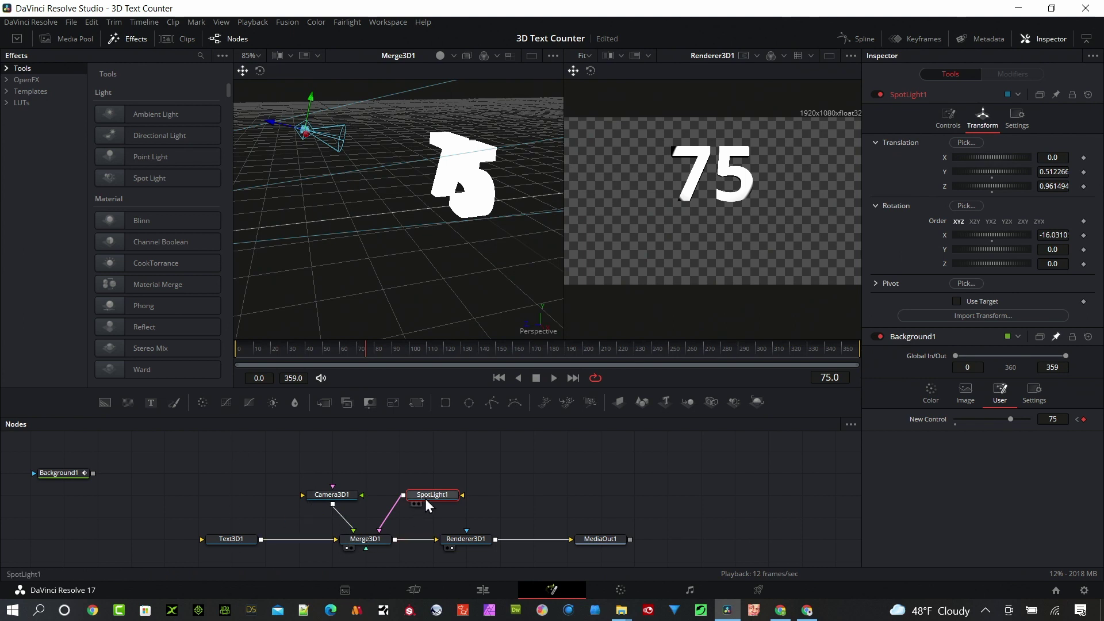
Set SpotLight1's decay type to Linear and its cone angle to 90
{"action": "left_click", "coordinate": [947, 116]}
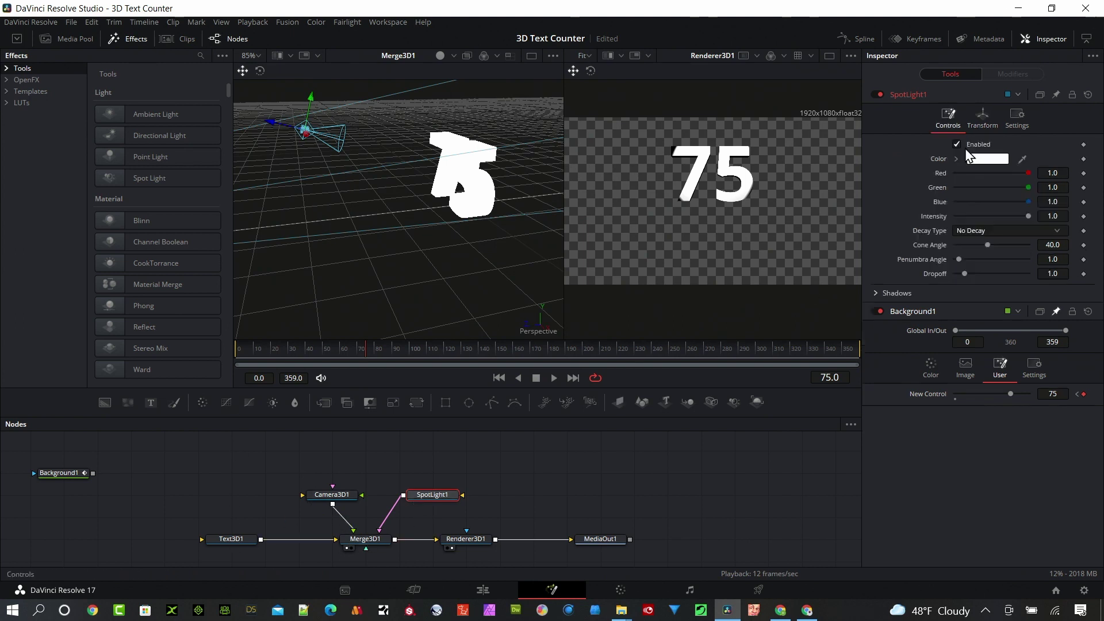
{"action": "left_click", "coordinate": [1027, 232]}
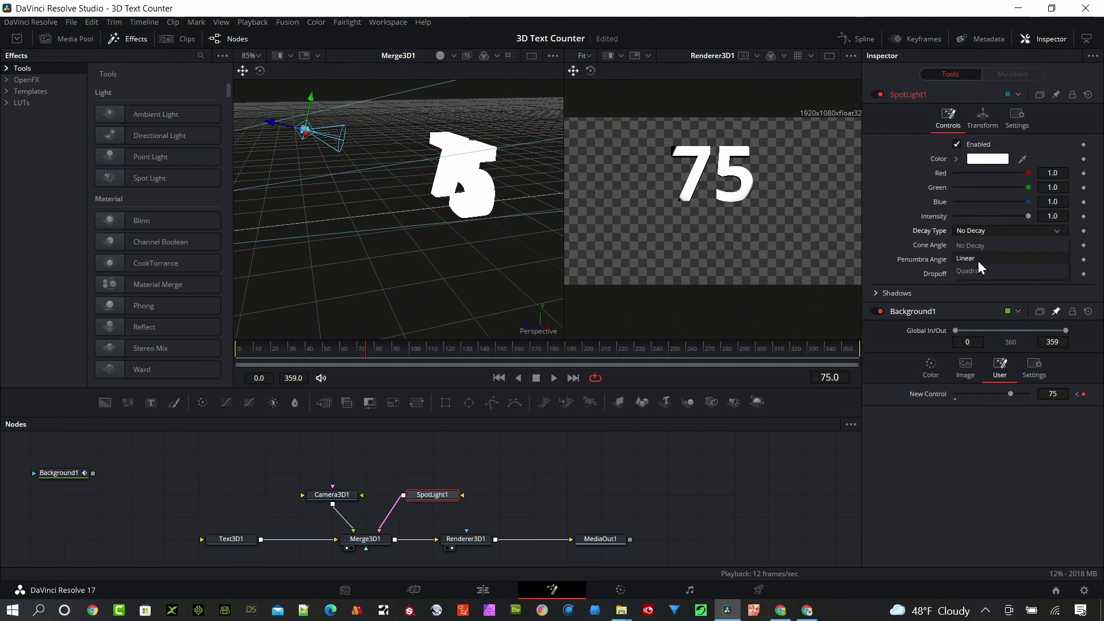
{"action": "left_click", "coordinate": [977, 258]}
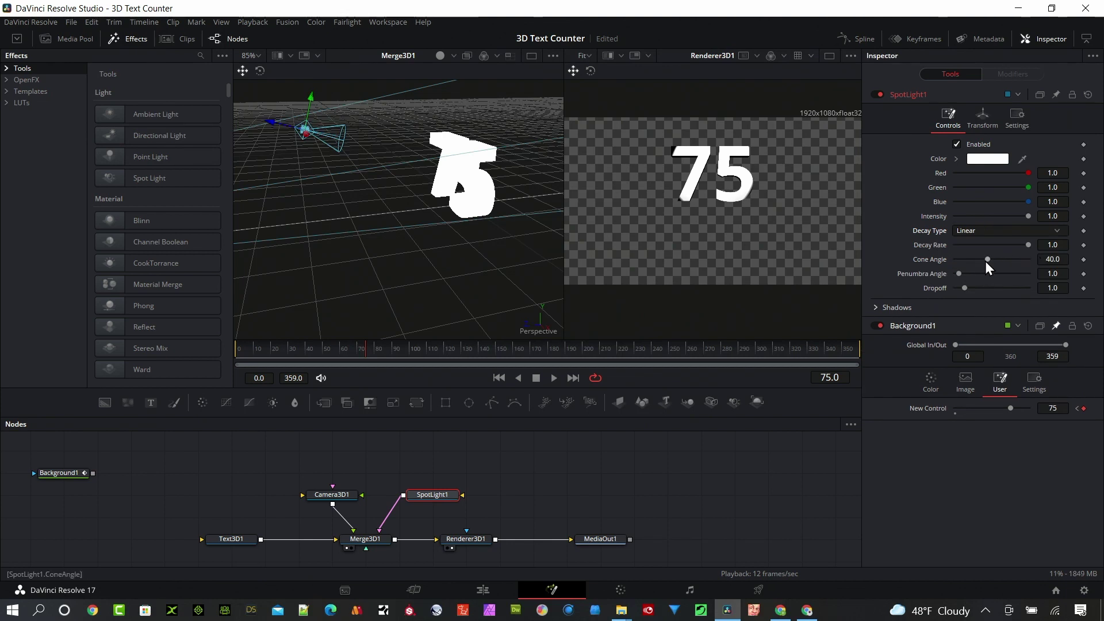
{"action": "left_click_drag", "start_coordinate": [984, 260], "coordinate": [1030, 261]}
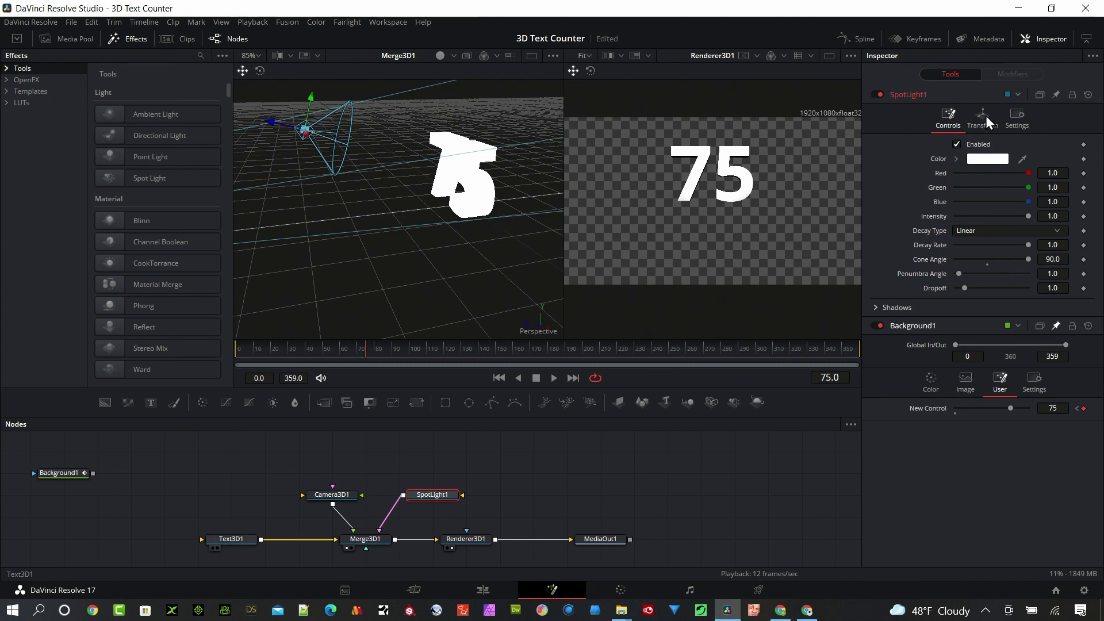
Color the 75 text dark blue (#00007F) and lower its specular intensity to about 0.72
{"action": "left_click", "coordinate": [232, 538]}
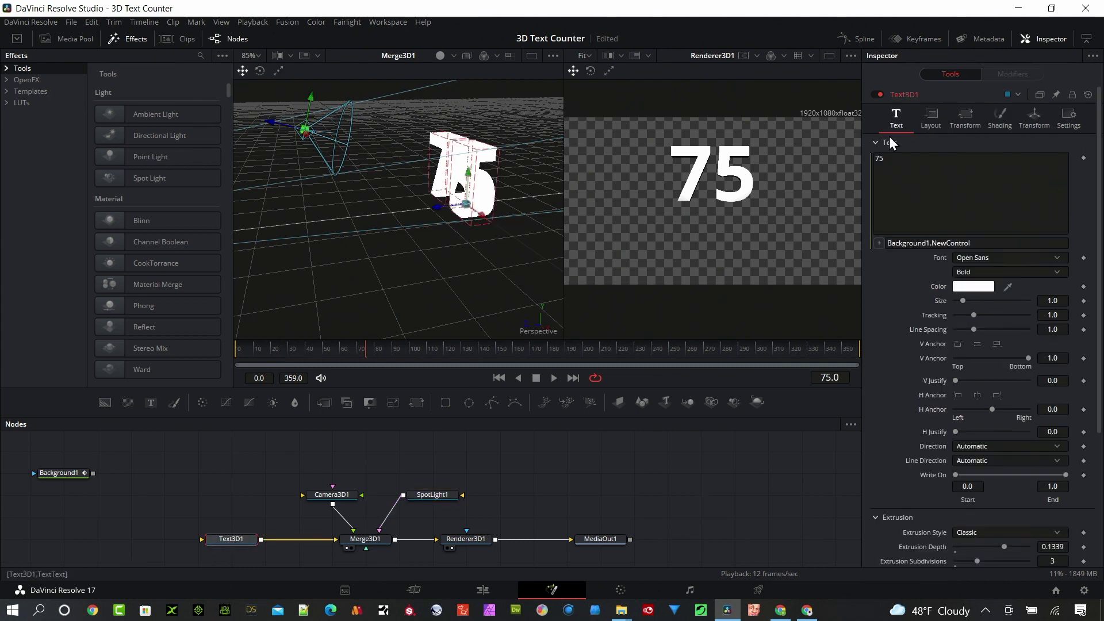
{"action": "left_click", "coordinate": [978, 287]}
{"action": "left_click", "coordinate": [409, 232]}
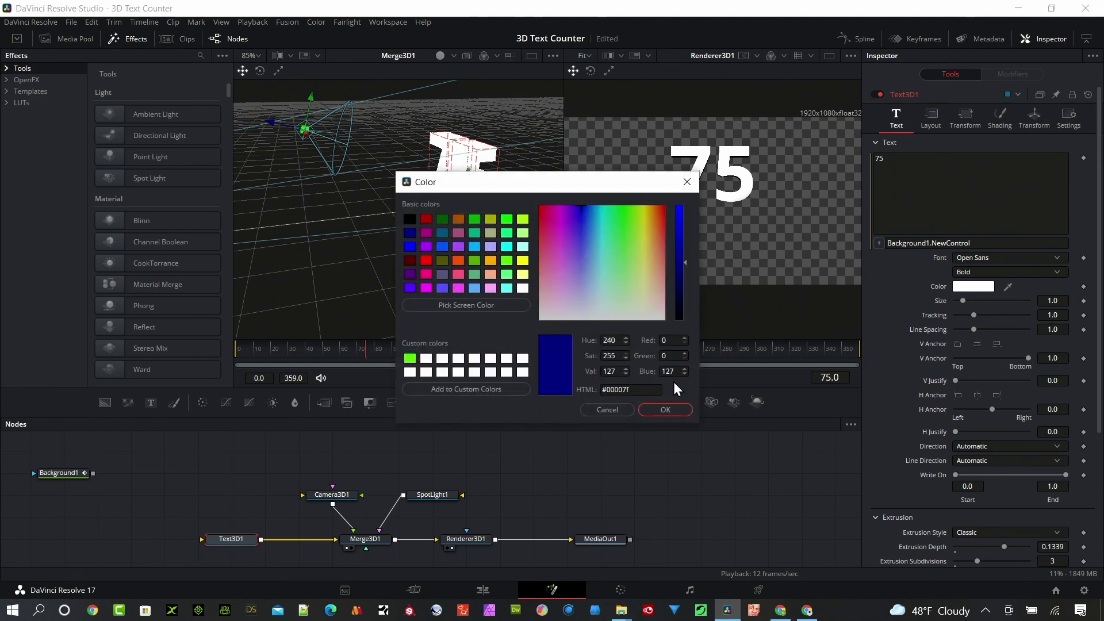
{"action": "left_click", "coordinate": [665, 409]}
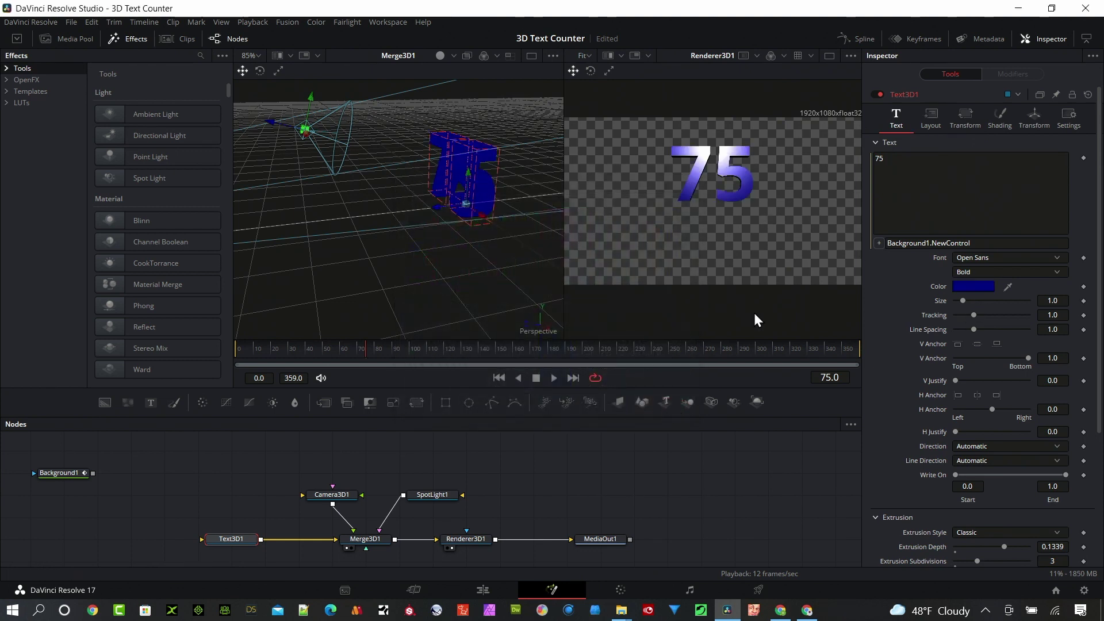
{"action": "left_click", "coordinate": [1004, 124]}
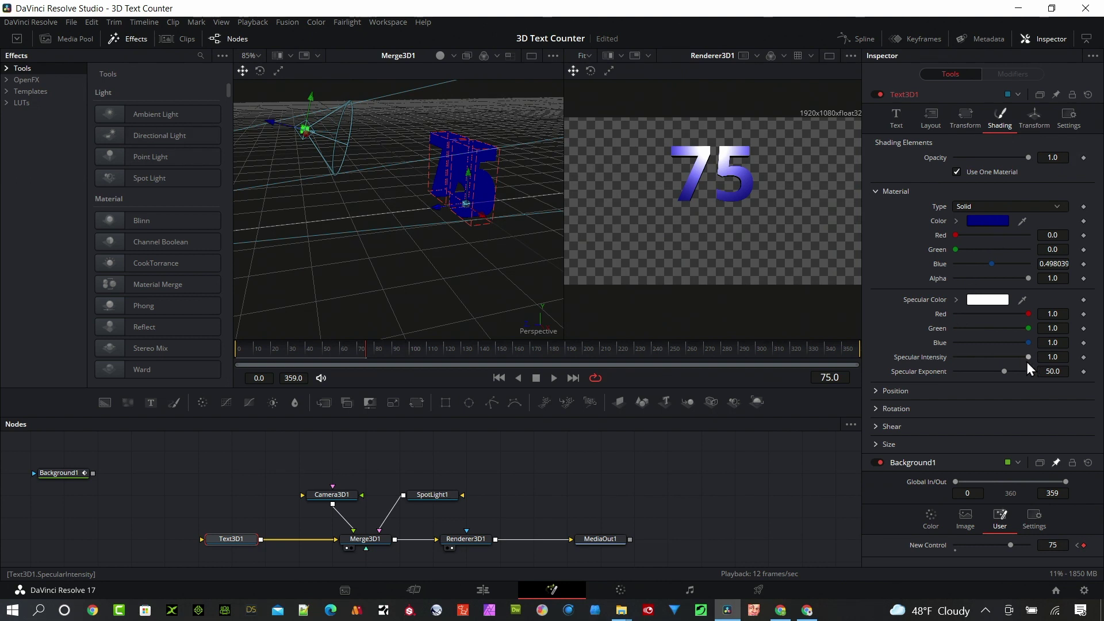
{"action": "left_click_drag", "start_coordinate": [1030, 360], "coordinate": [1006, 360]}
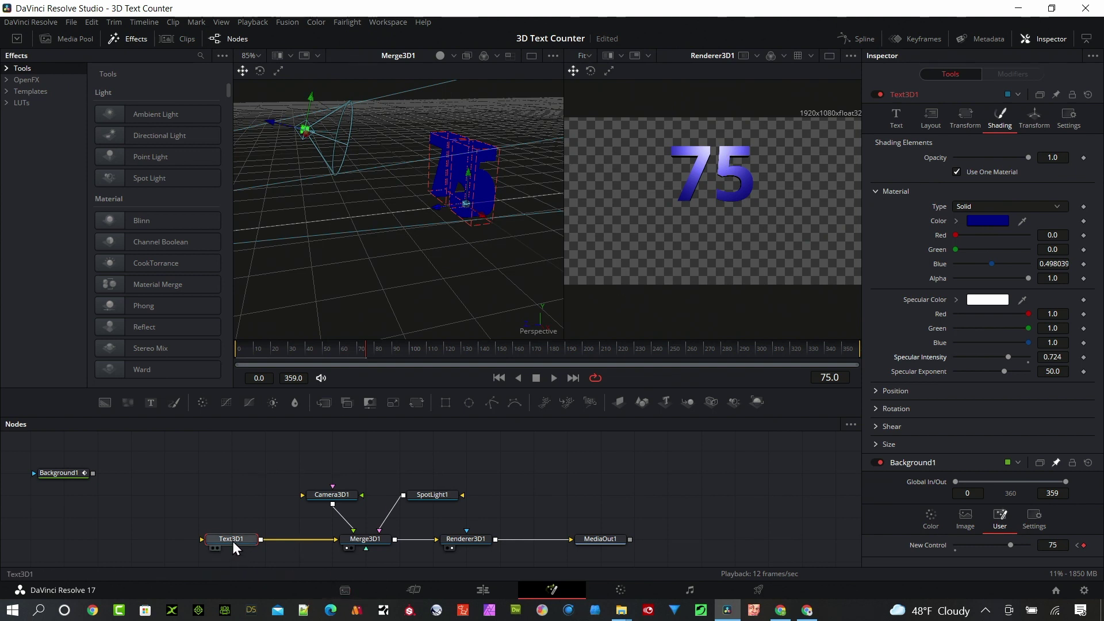
Lower SpotLight1's intensity to 0.551 and scrub back to check the darker counter
{"action": "left_click", "coordinate": [363, 540]}
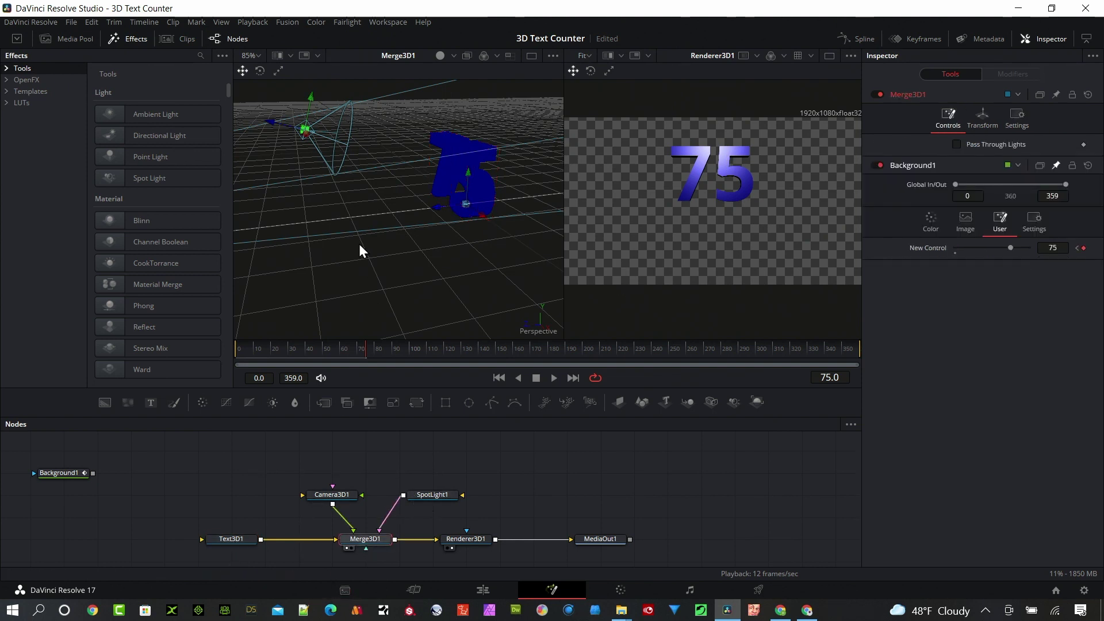
{"action": "left_click", "coordinate": [435, 495]}
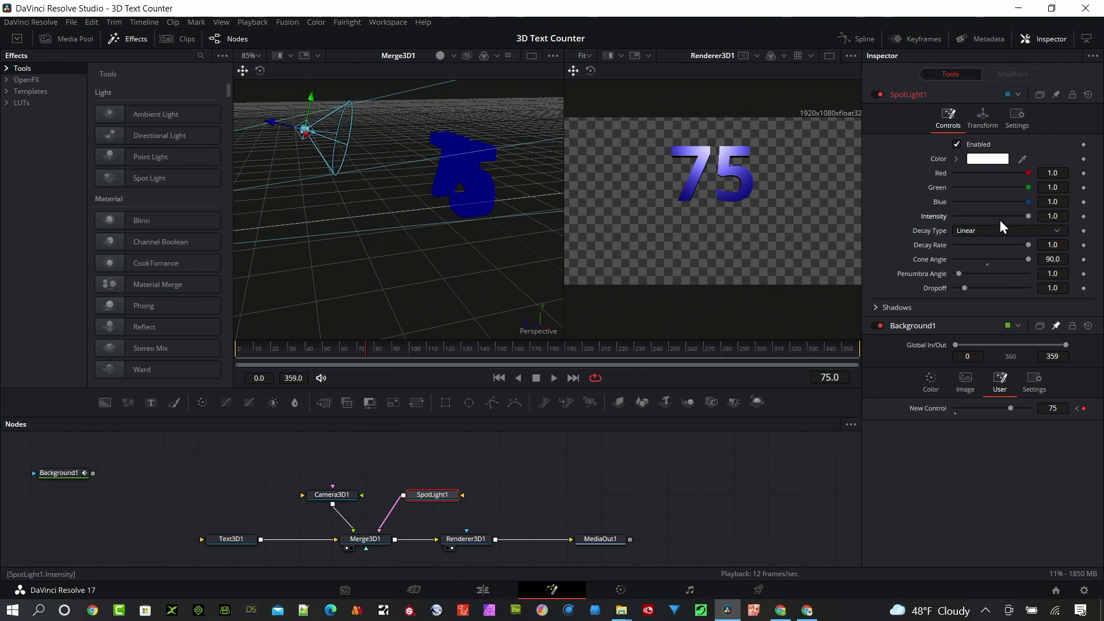
{"action": "left_click_drag", "start_coordinate": [1012, 215], "coordinate": [994, 222]}
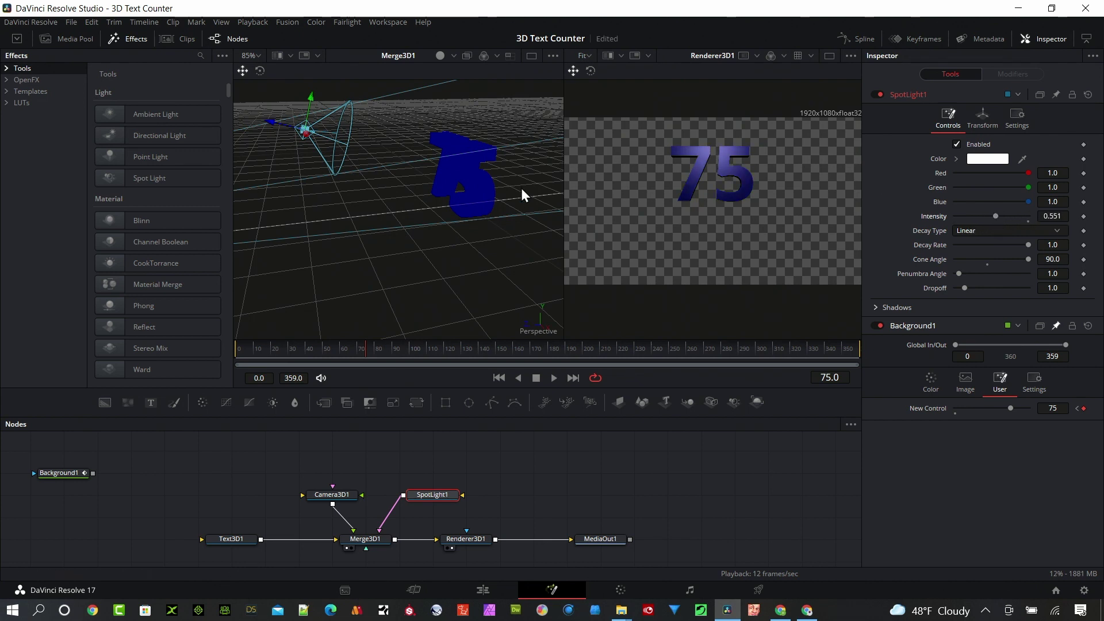
{"action": "mouse_move", "coordinate": [379, 345]}
{"action": "left_mouse_down"}
{"action": "mouse_move", "coordinate": [235, 357]}
{"action": "mouse_move", "coordinate": [364, 359]}
{"action": "left_mouse_up"}
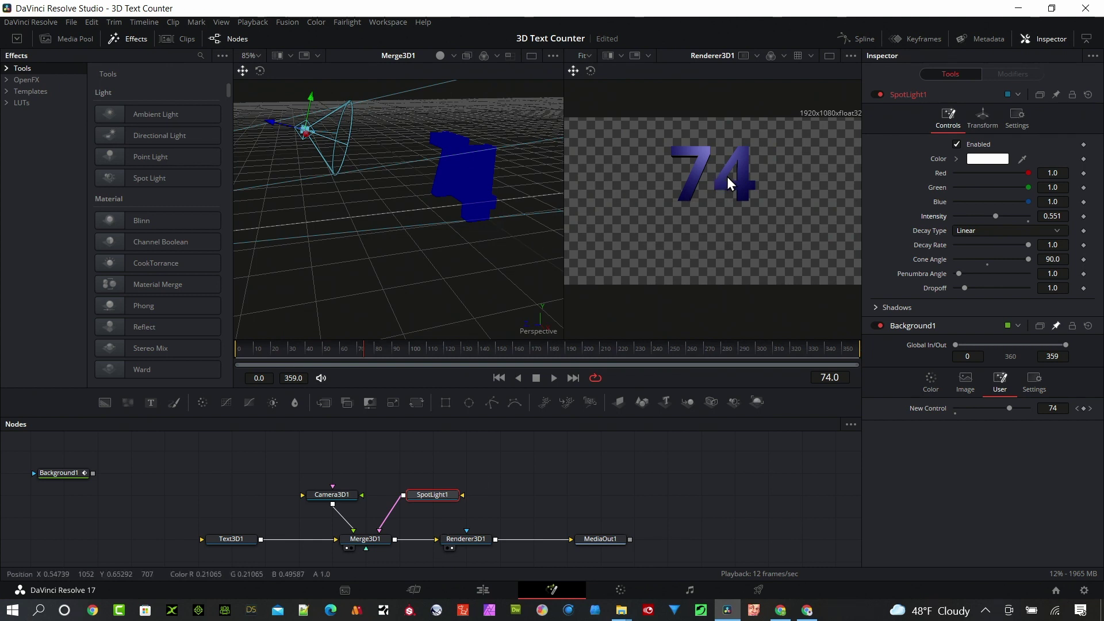
{"action": "left_click_drag", "start_coordinate": [559, 505], "coordinate": [564, 463]}
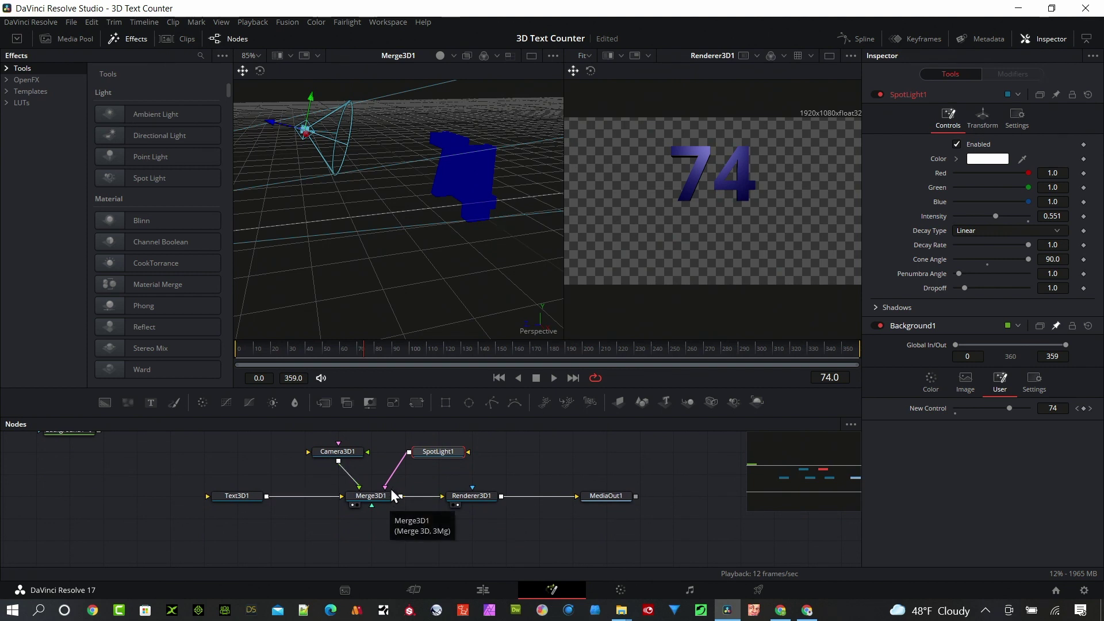
{"action": "left_click_drag", "start_coordinate": [398, 517], "coordinate": [372, 547]}
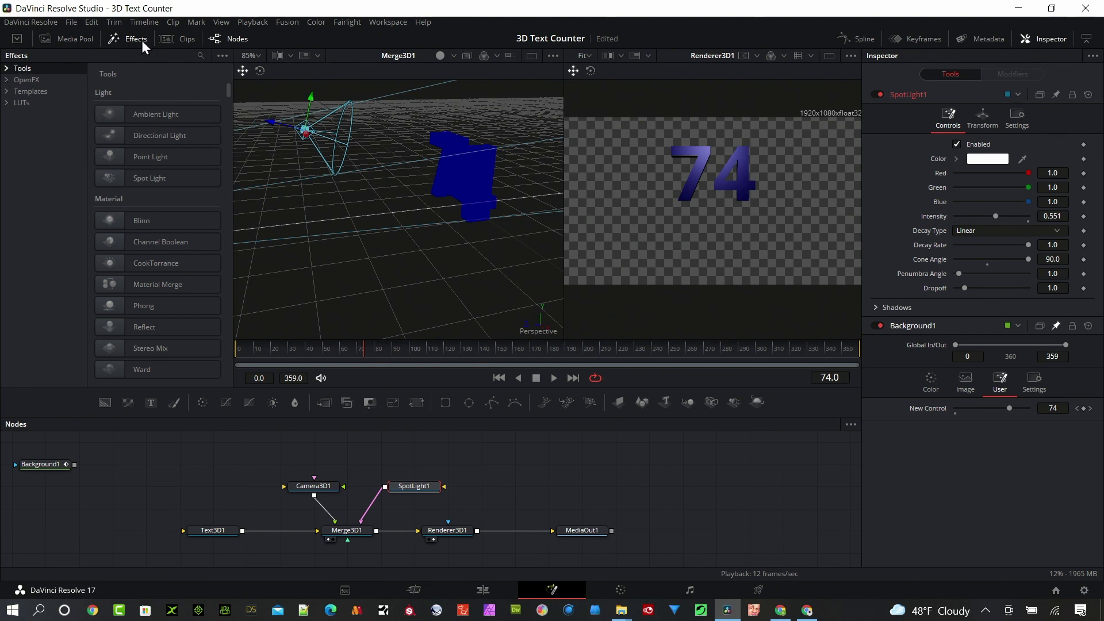
Add sEllipse and sRender from the Shape tools and wire sEllipse1 into sRender1
{"action": "left_click_drag", "start_coordinate": [228, 91], "coordinate": [229, 201]}
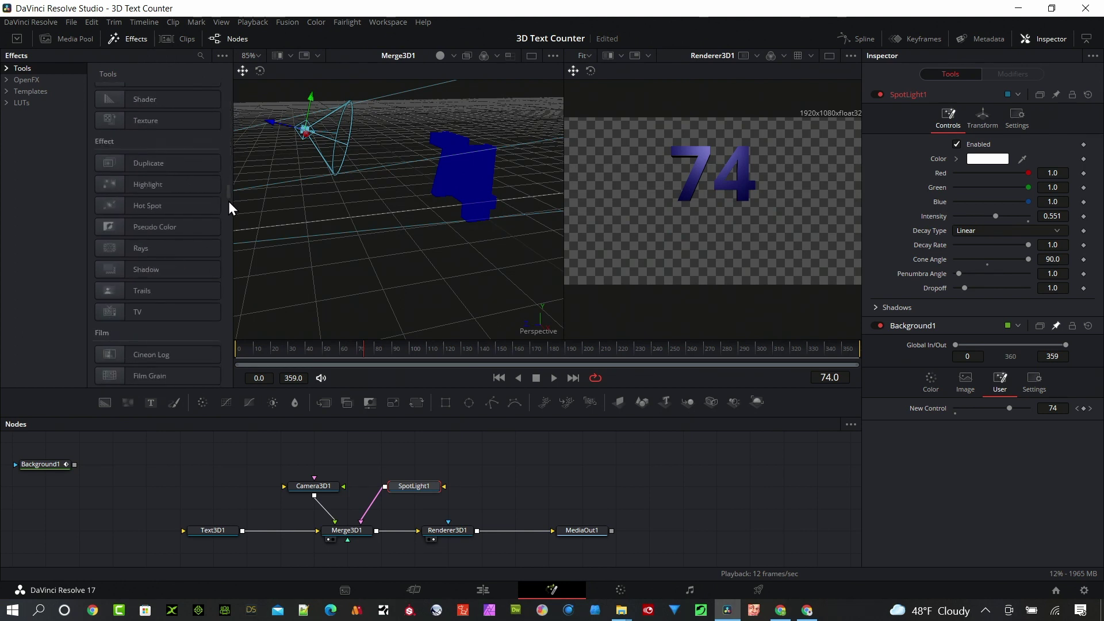
{"action": "left_click", "coordinate": [228, 243]}
{"action": "left_click_drag", "start_coordinate": [230, 246], "coordinate": [230, 341]}
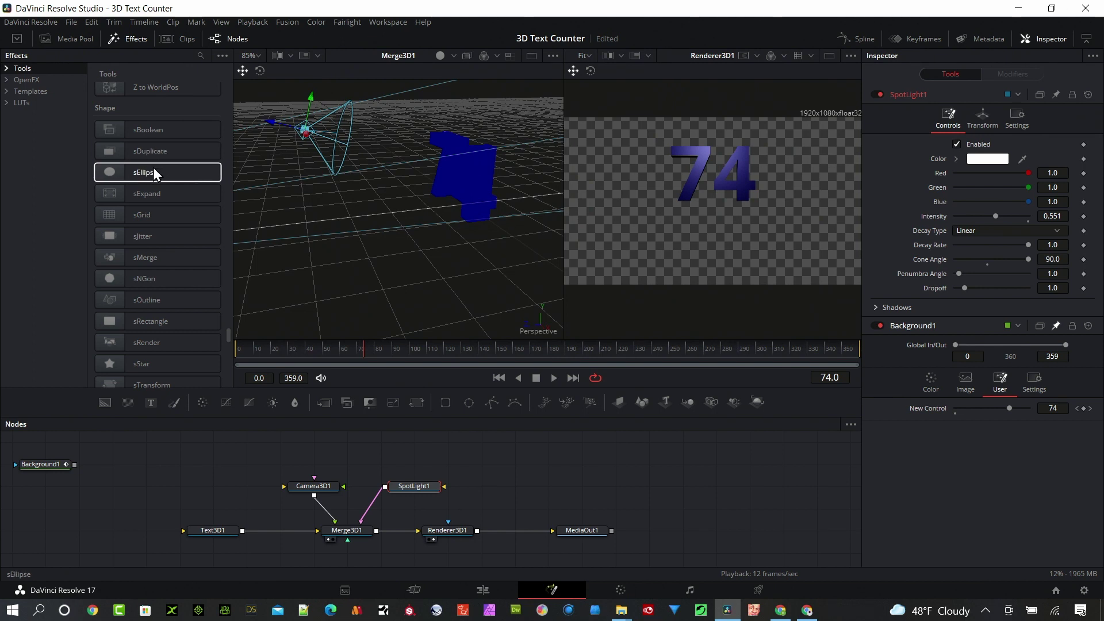
{"action": "left_click_drag", "start_coordinate": [152, 171], "coordinate": [196, 455]}
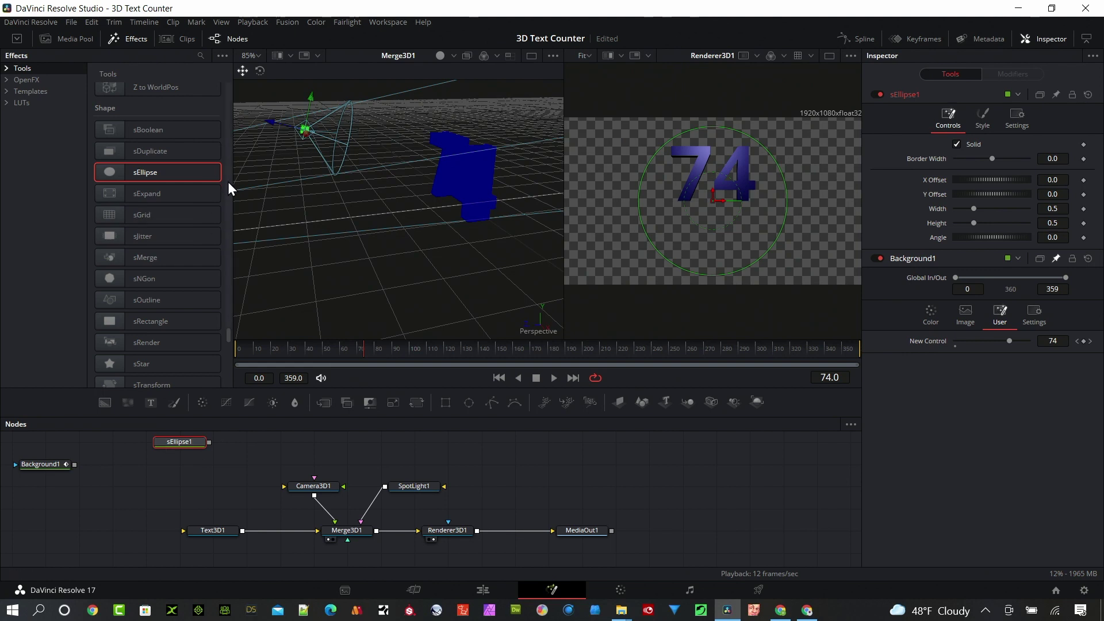
{"action": "left_click_drag", "start_coordinate": [151, 343], "coordinate": [302, 443]}
{"action": "left_click_drag", "start_coordinate": [208, 454], "coordinate": [356, 276]}
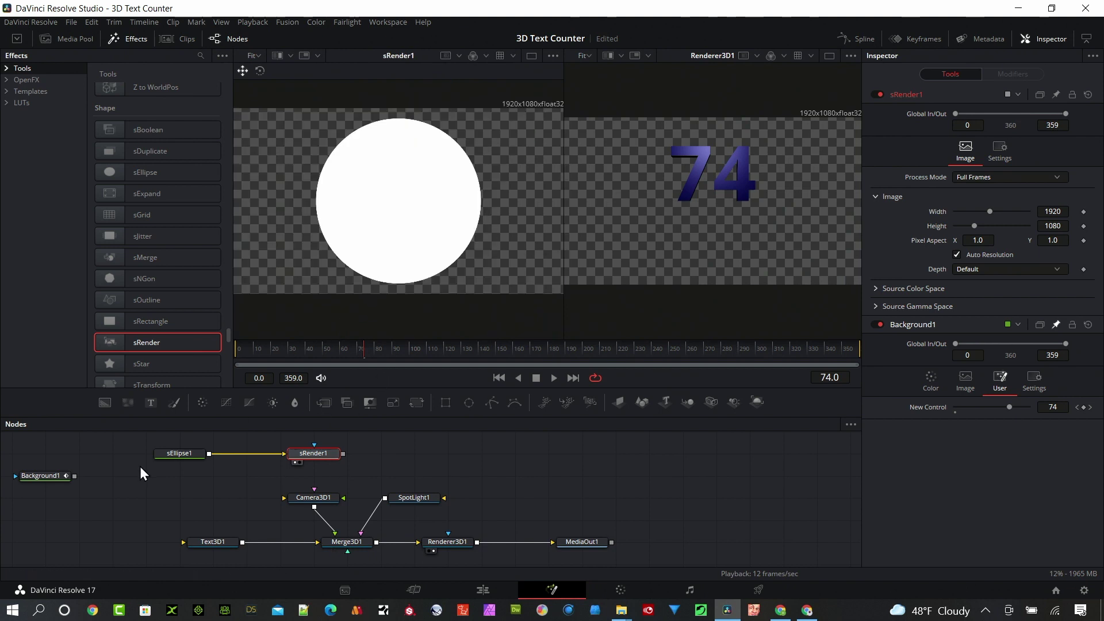
Turn sEllipse1 into an outline ring with border width about 0.041
{"action": "left_click", "coordinate": [183, 453]}
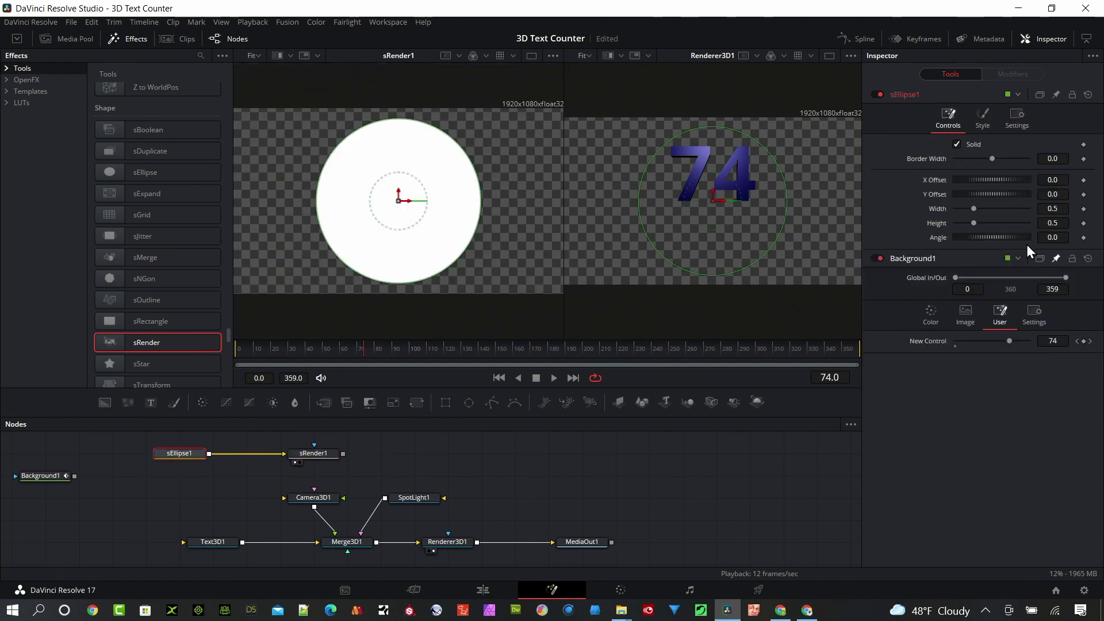
{"action": "left_click", "coordinate": [957, 143]}
{"action": "left_click_drag", "start_coordinate": [994, 158], "coordinate": [1001, 160]}
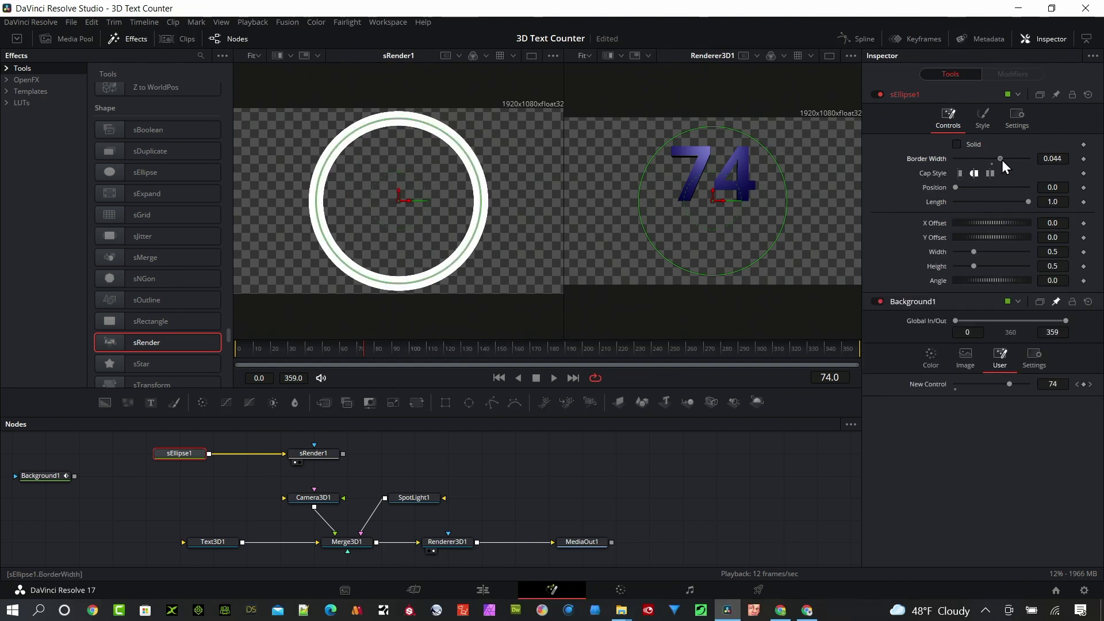
Color the ring dark navy blue (Red 0, Green 0, Blue 0.498)
{"action": "left_click", "coordinate": [984, 120]}
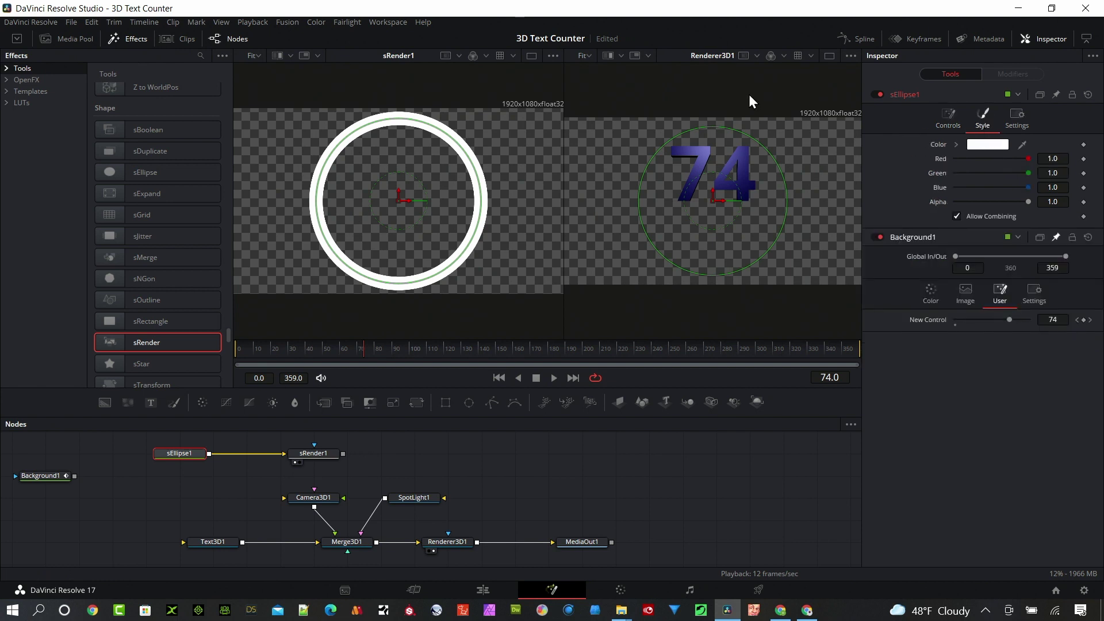
{"action": "left_click", "coordinate": [972, 145]}
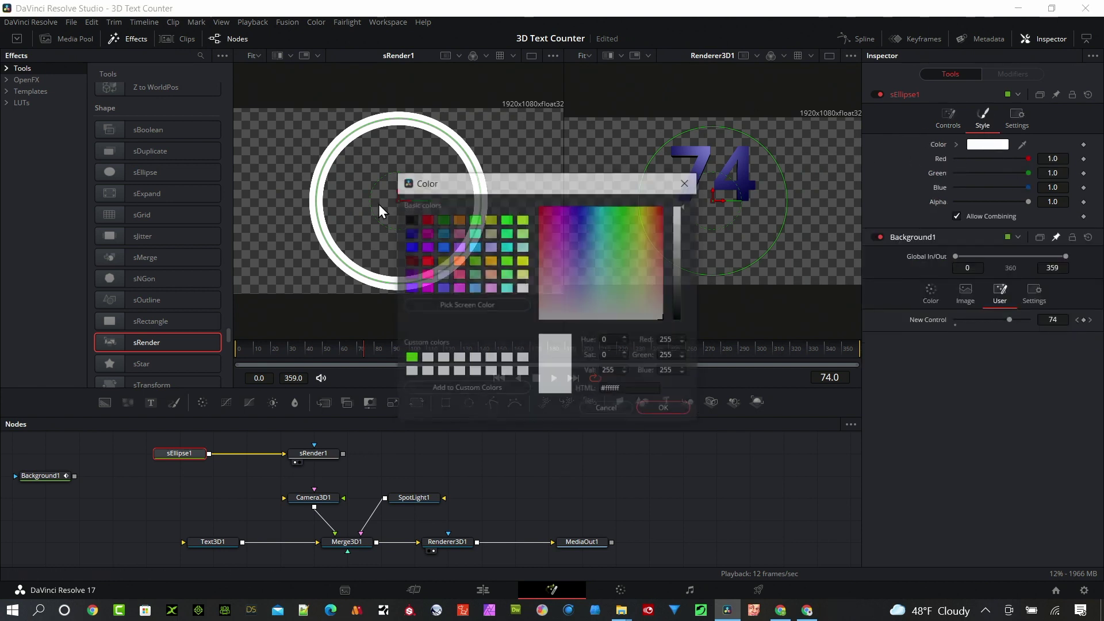
{"action": "left_click", "coordinate": [411, 234]}
{"action": "left_click", "coordinate": [664, 409]}
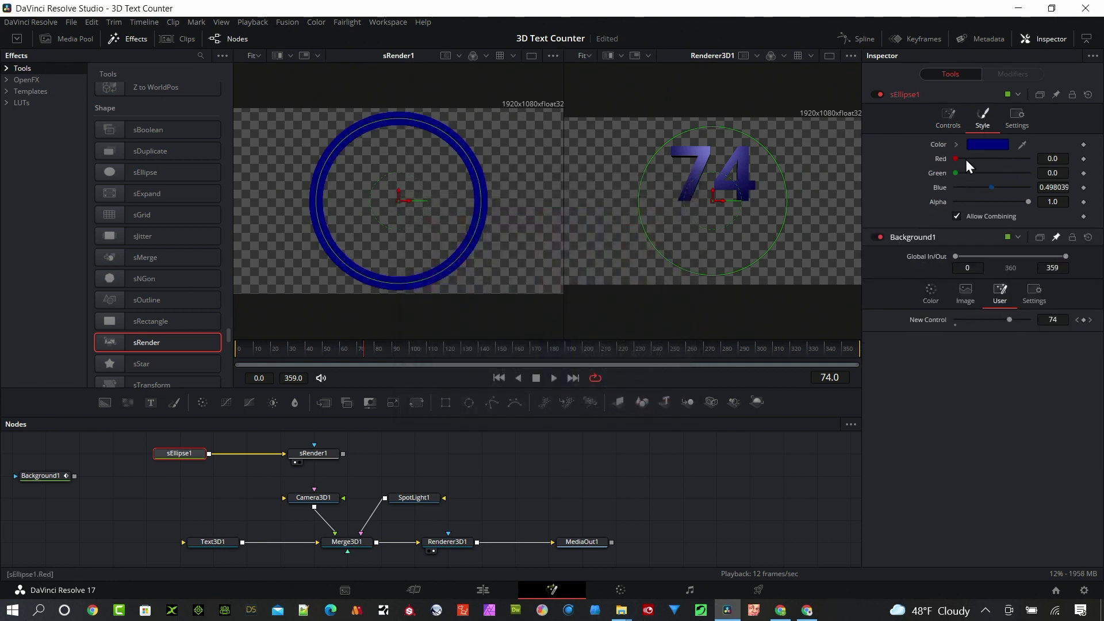
{"action": "left_click", "coordinate": [948, 119]}
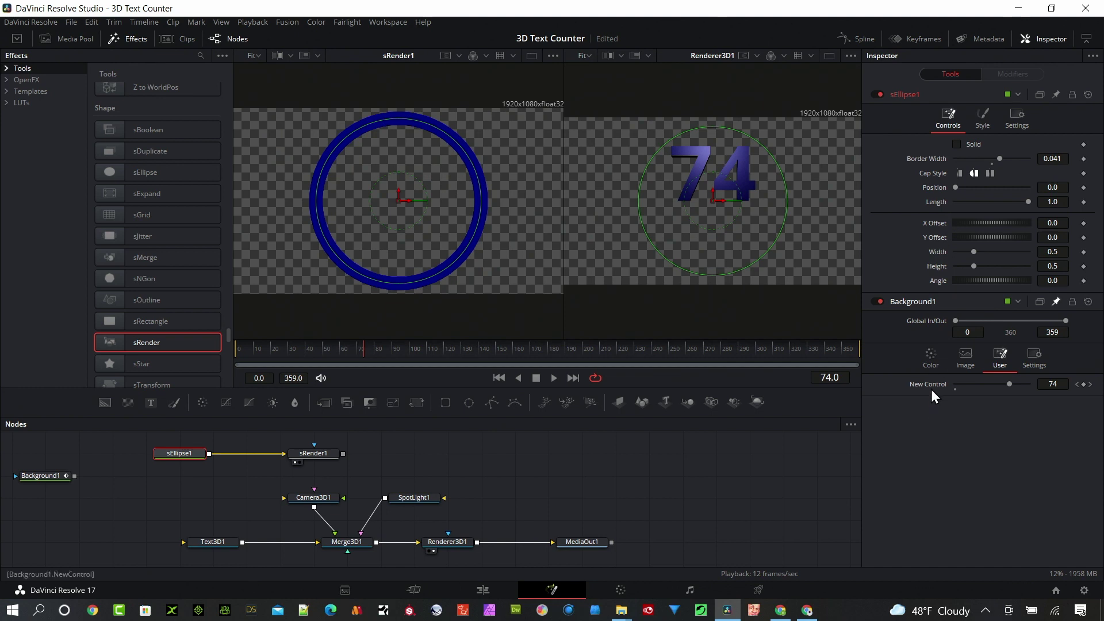
Drive the ring's Length with the expression Background1.NewControl/100, drawing a partial arc
{"action": "right_click", "coordinate": [937, 201]}
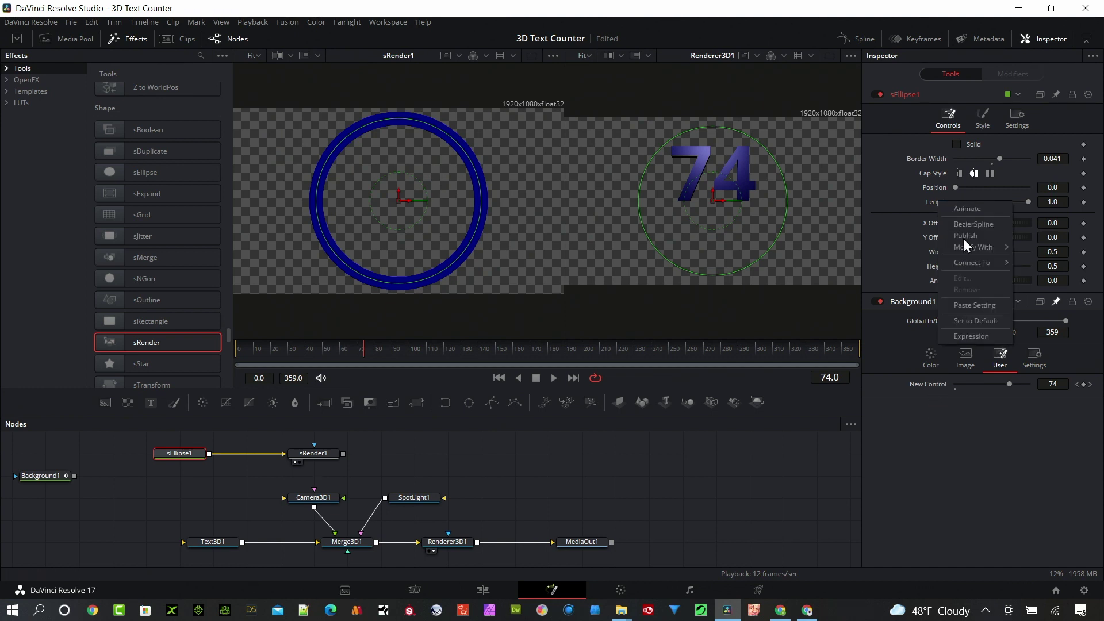
{"action": "mouse_move", "coordinate": [992, 262]}
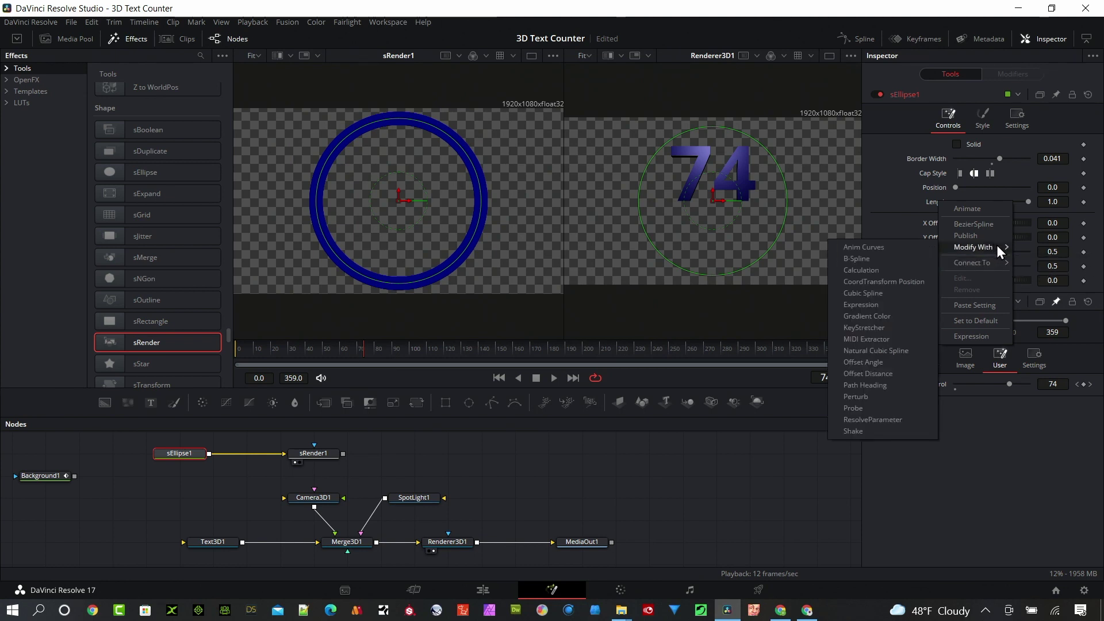
{"action": "left_click", "coordinate": [902, 204]}
{"action": "right_click", "coordinate": [933, 200]}
{"action": "left_click", "coordinate": [962, 330]}
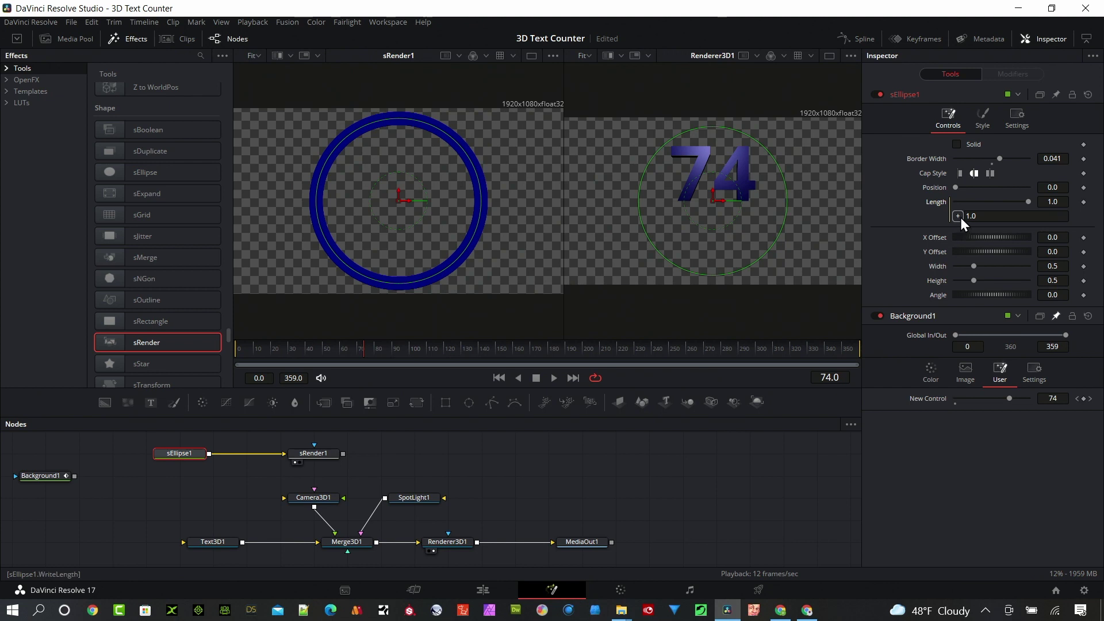
{"action": "left_click_drag", "start_coordinate": [957, 215], "coordinate": [937, 400]}
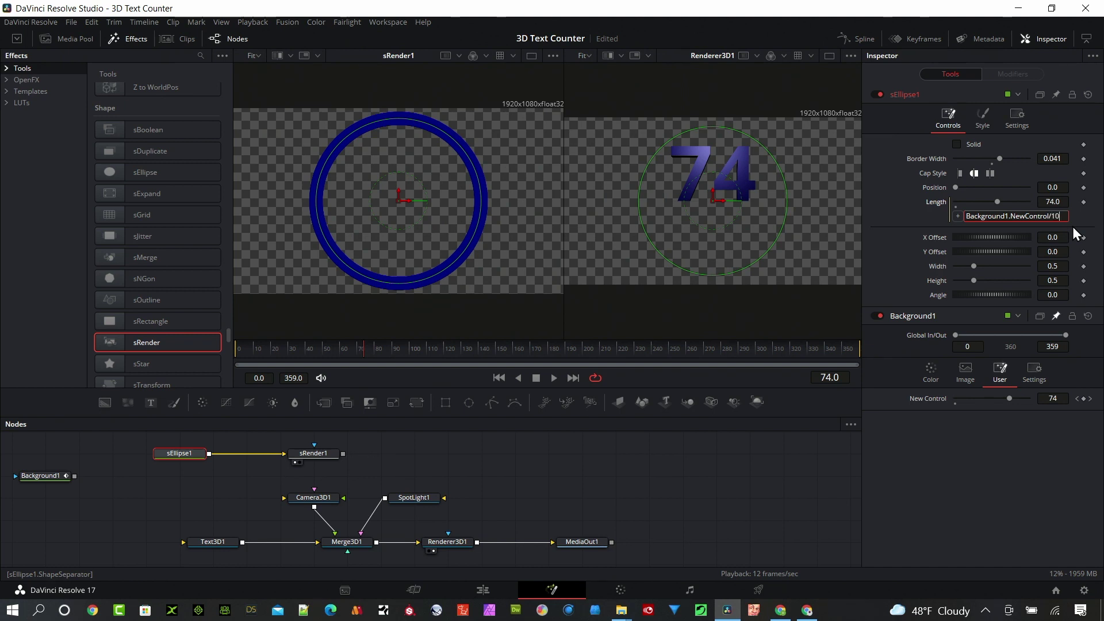
{"action": "key", "text": "Tab"}
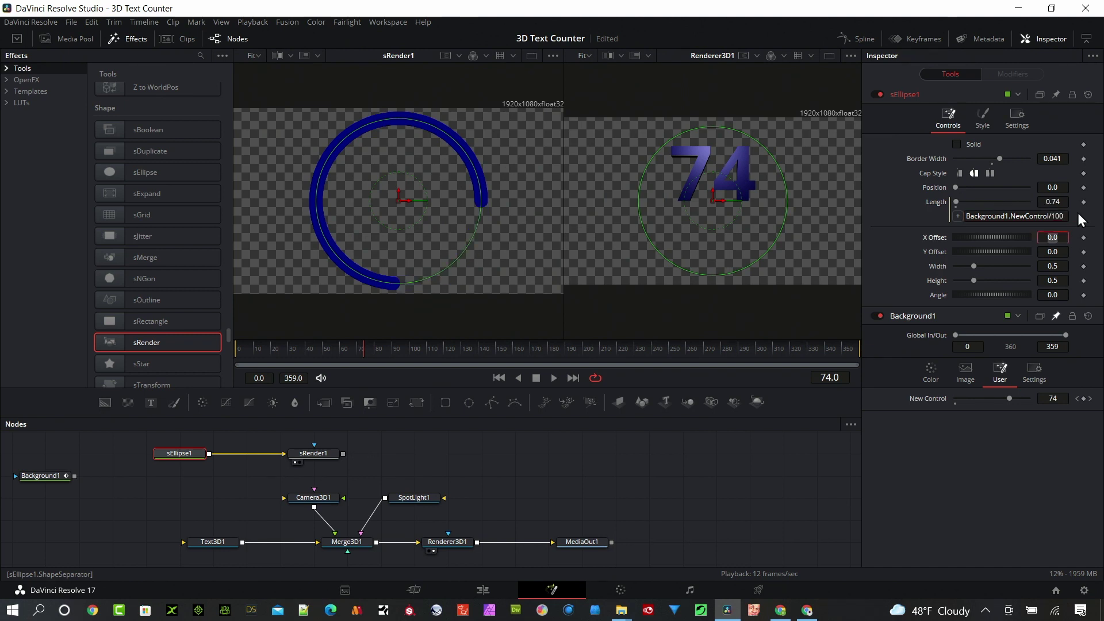
{"action": "mouse_move", "coordinate": [352, 360]}
{"action": "left_mouse_down"}
{"action": "mouse_move", "coordinate": [239, 364]}
{"action": "mouse_move", "coordinate": [366, 366]}
{"action": "left_mouse_up"}
Give the arc square ends and add an ImagePlane3D node carrying the ring
{"action": "left_click", "coordinate": [960, 173]}
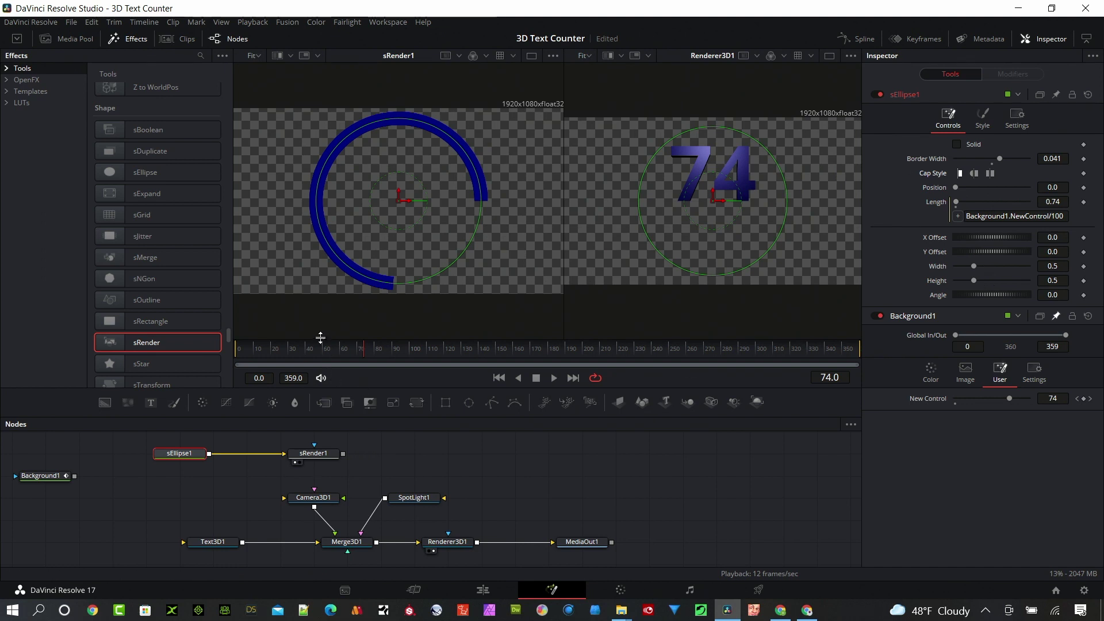
{"action": "mouse_move", "coordinate": [320, 359]}
{"action": "left_mouse_down"}
{"action": "mouse_move", "coordinate": [295, 358]}
{"action": "mouse_move", "coordinate": [334, 357]}
{"action": "left_mouse_up"}
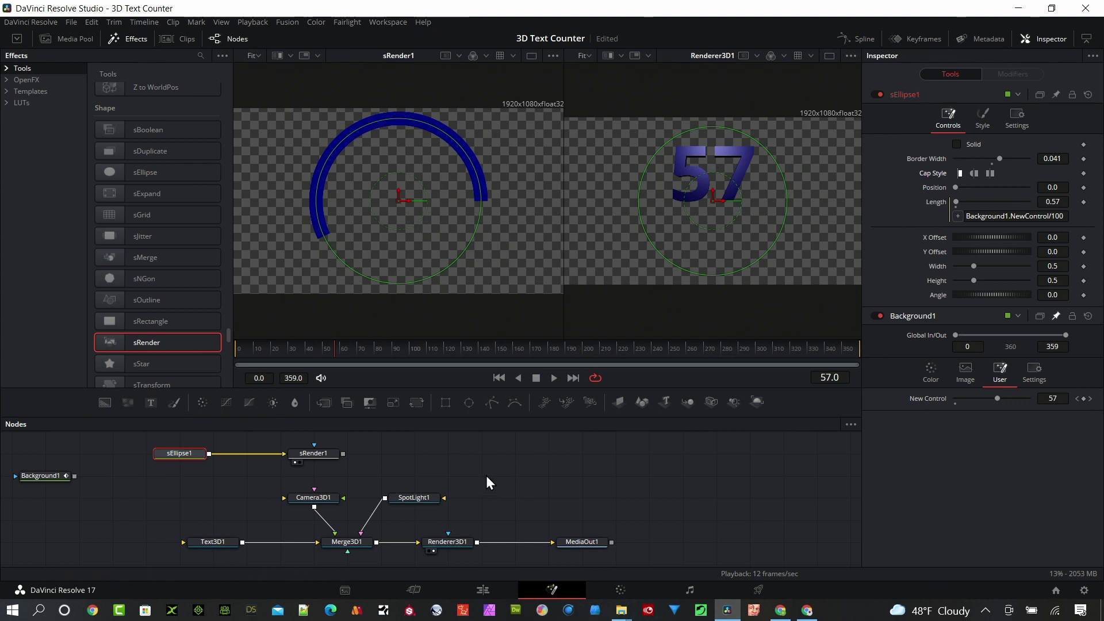
{"action": "left_click_drag", "start_coordinate": [621, 404], "coordinate": [354, 547]}
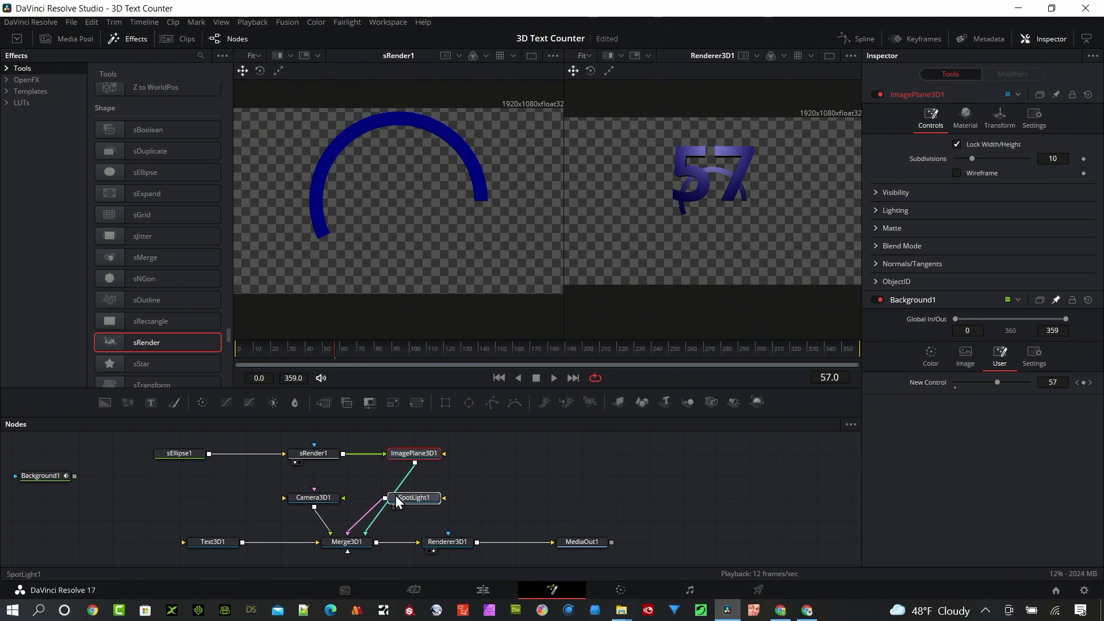
{"action": "left_click_drag", "start_coordinate": [450, 498], "coordinate": [484, 499]}
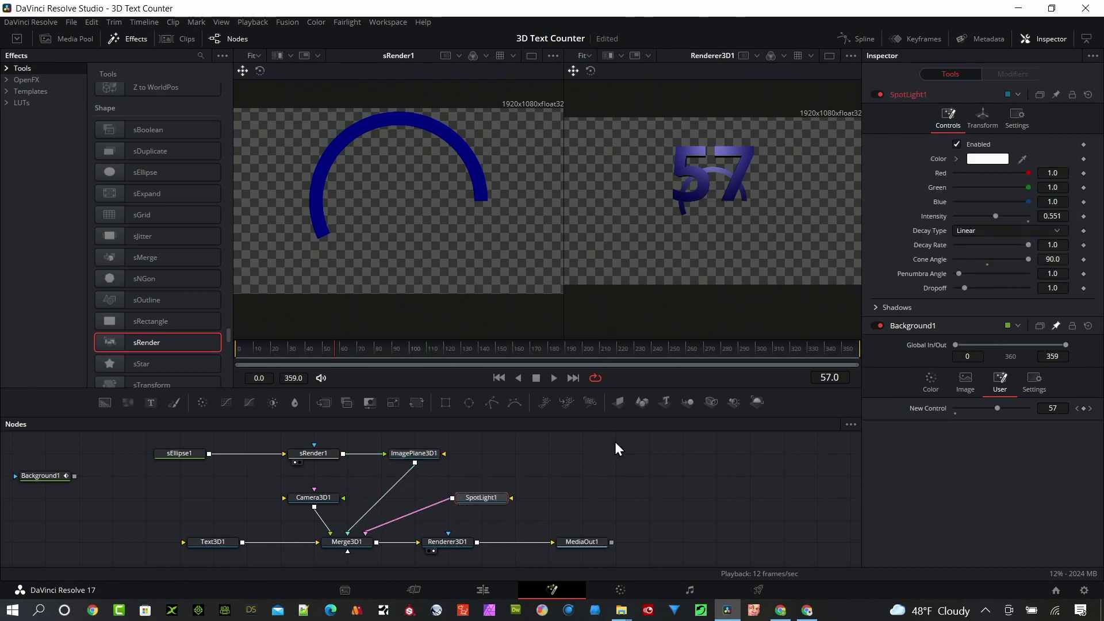
Raise ImagePlane3D1 to Translation Y 0.812, above the counter
{"action": "left_click", "coordinate": [415, 453]}
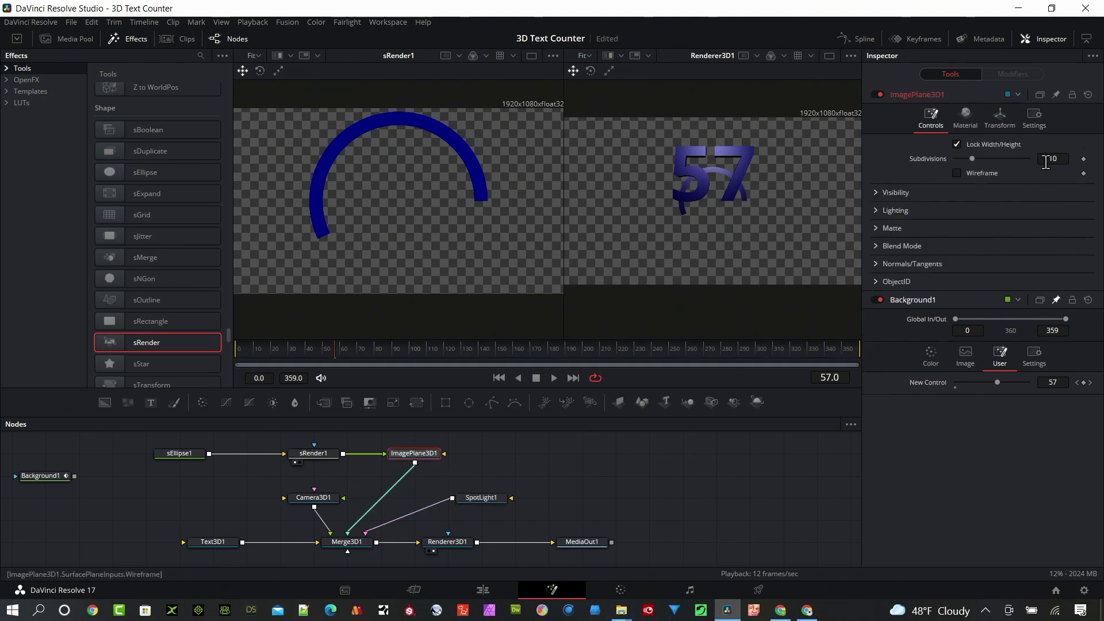
{"action": "left_click", "coordinate": [999, 118]}
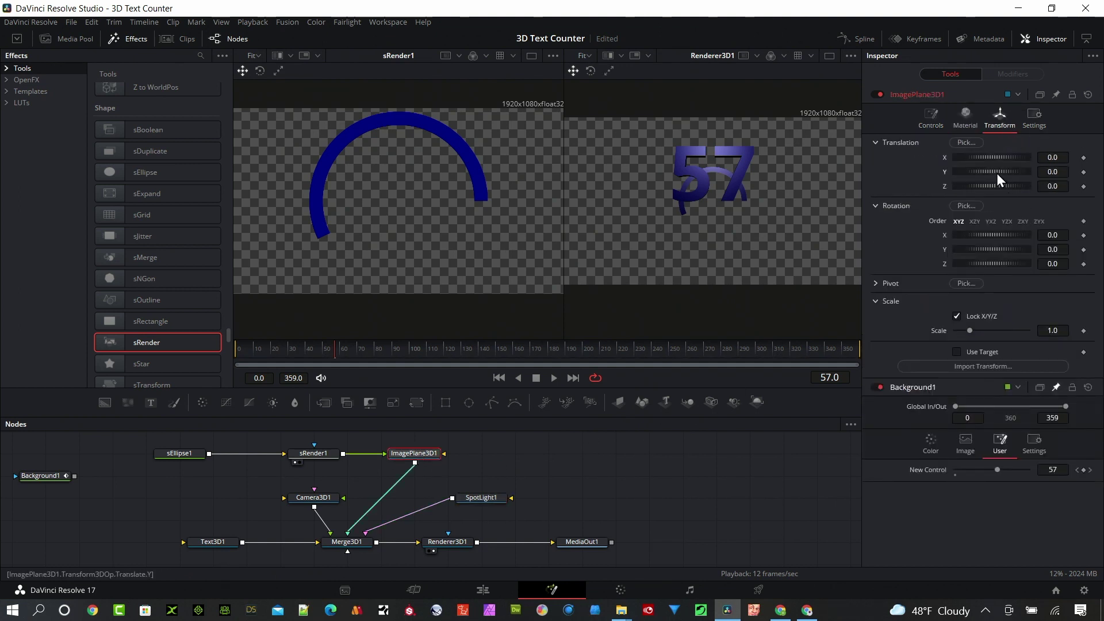
{"action": "left_click_drag", "start_coordinate": [998, 174], "coordinate": [1012, 178]}
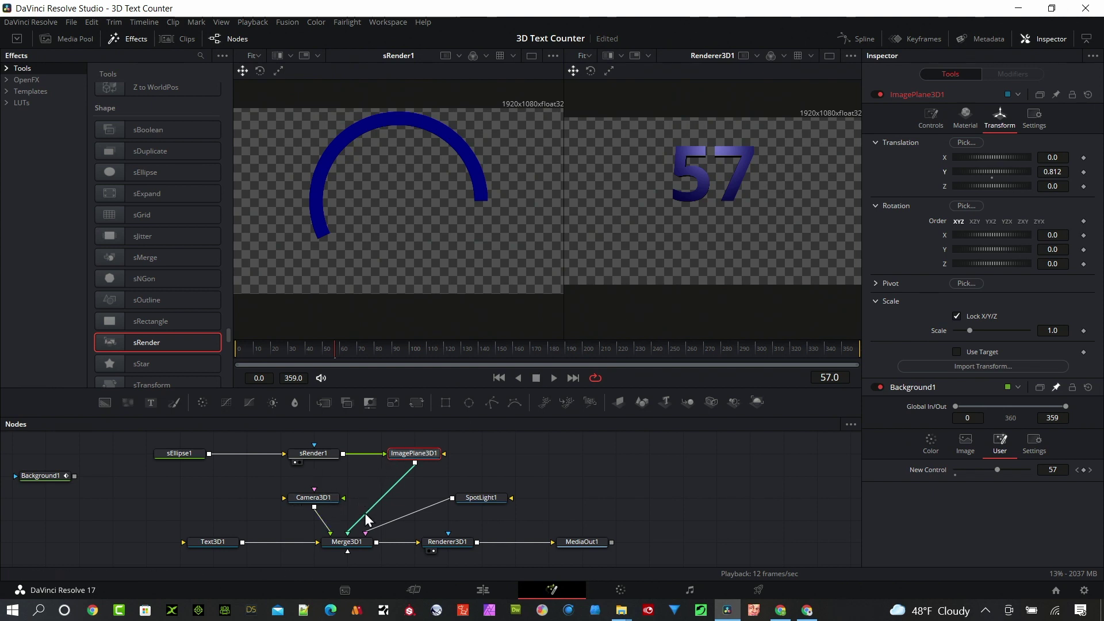
Raise Camera3D1 to Translation Y 0.522 and thicken the arc's border to 0.083
{"action": "left_click_drag", "start_coordinate": [368, 520], "coordinate": [286, 498]}
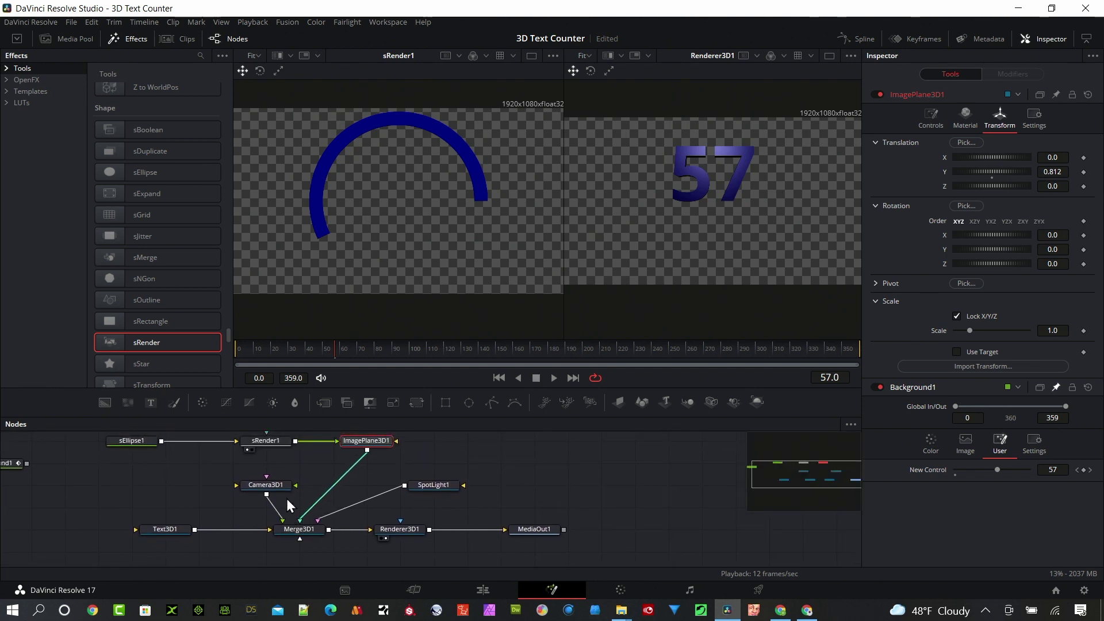
{"action": "left_click", "coordinate": [269, 487]}
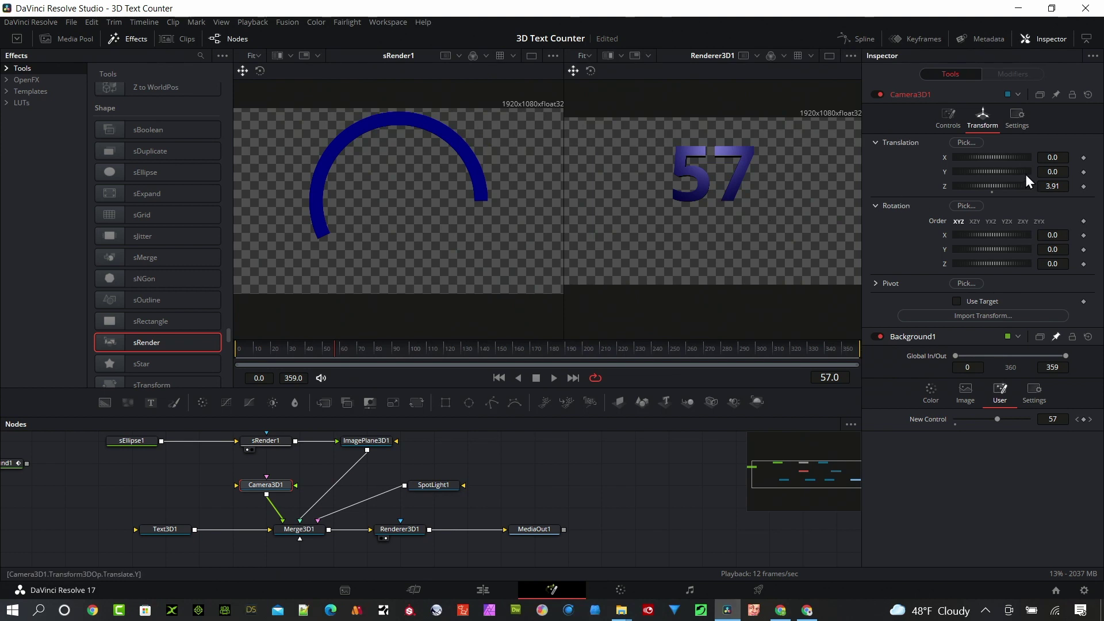
{"action": "left_click_drag", "start_coordinate": [1015, 175], "coordinate": [1023, 181]}
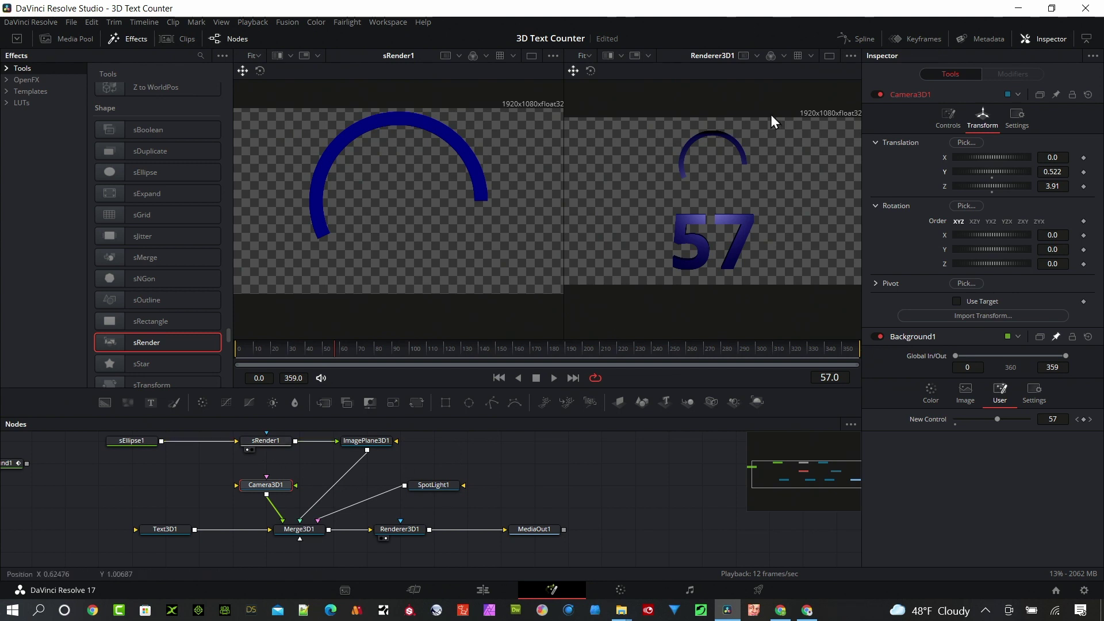
{"action": "left_click", "coordinate": [133, 440]}
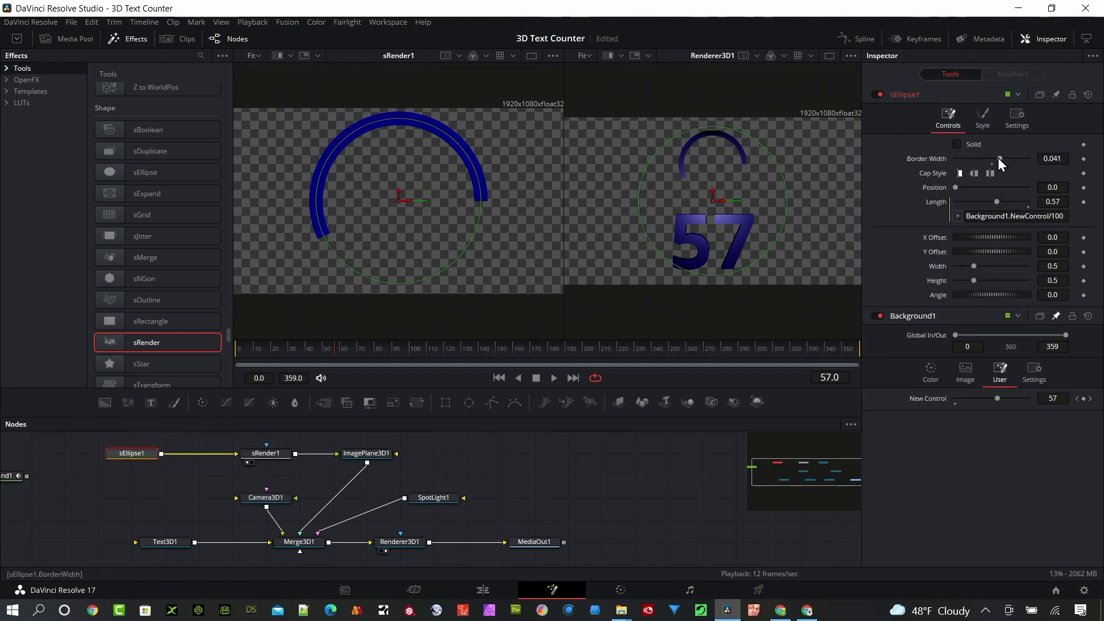
{"action": "left_click_drag", "start_coordinate": [998, 158], "coordinate": [1005, 162]}
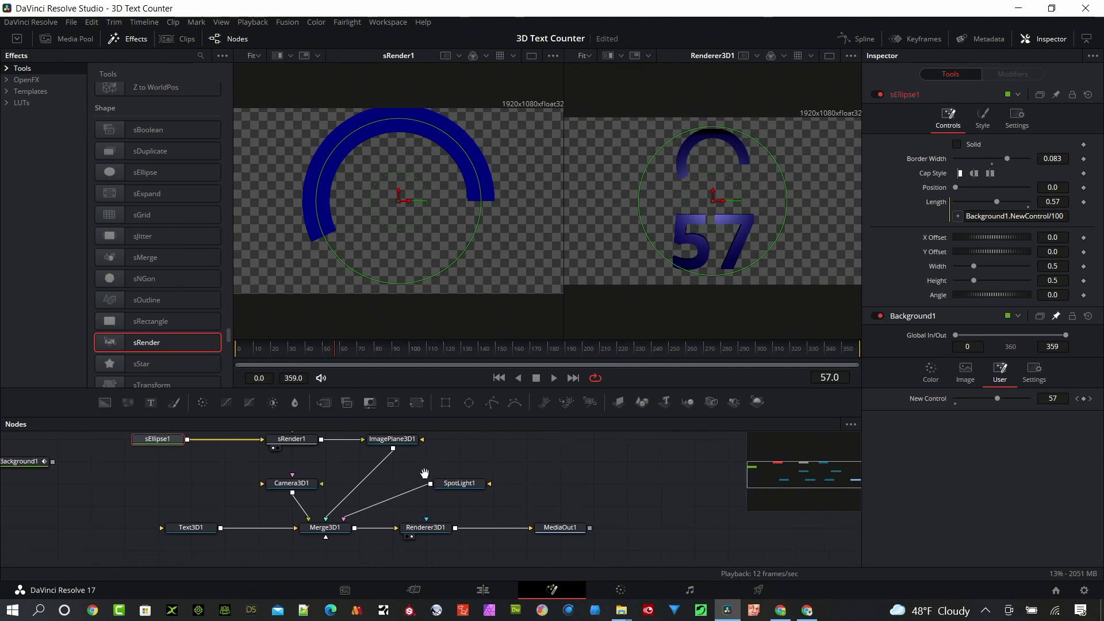
Add a Duplicate 3D node after ImagePlane3D1 via the Shift+Space tool search
{"action": "scroll", "coordinate": [382, 492], "scroll_direction": "down", "scroll_amount": 1}
{"action": "scroll", "coordinate": [398, 487], "scroll_direction": "up", "scroll_amount": 1}
{"action": "left_click_drag", "start_coordinate": [431, 496], "coordinate": [498, 496]}
{"action": "left_click", "coordinate": [377, 451]}
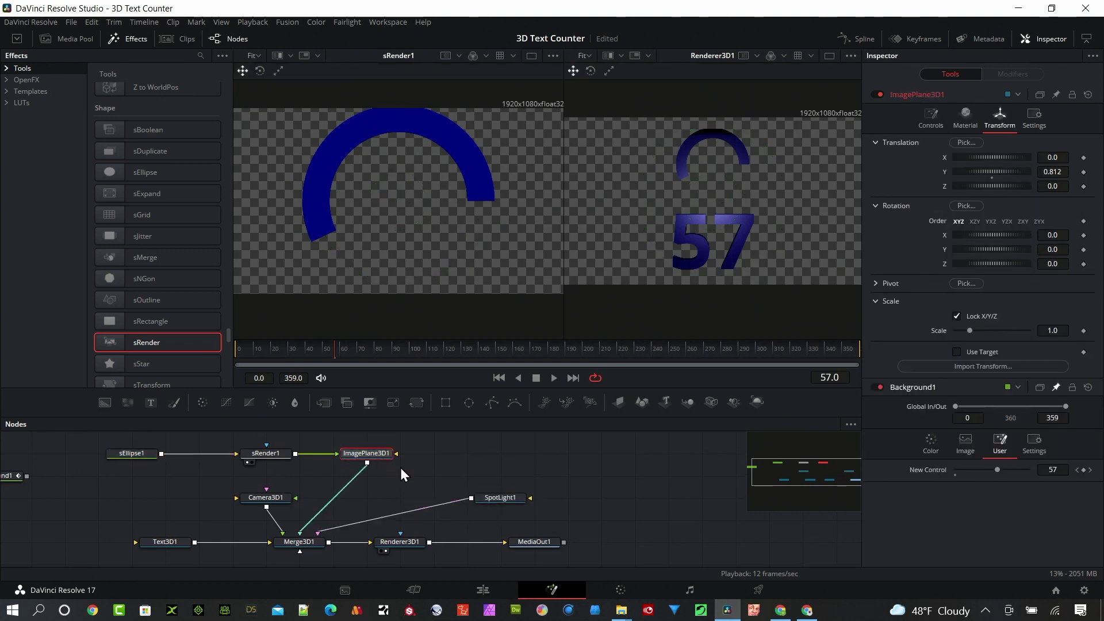
{"action": "key", "text": "shift+space"}
{"action": "type", "text": "am"}
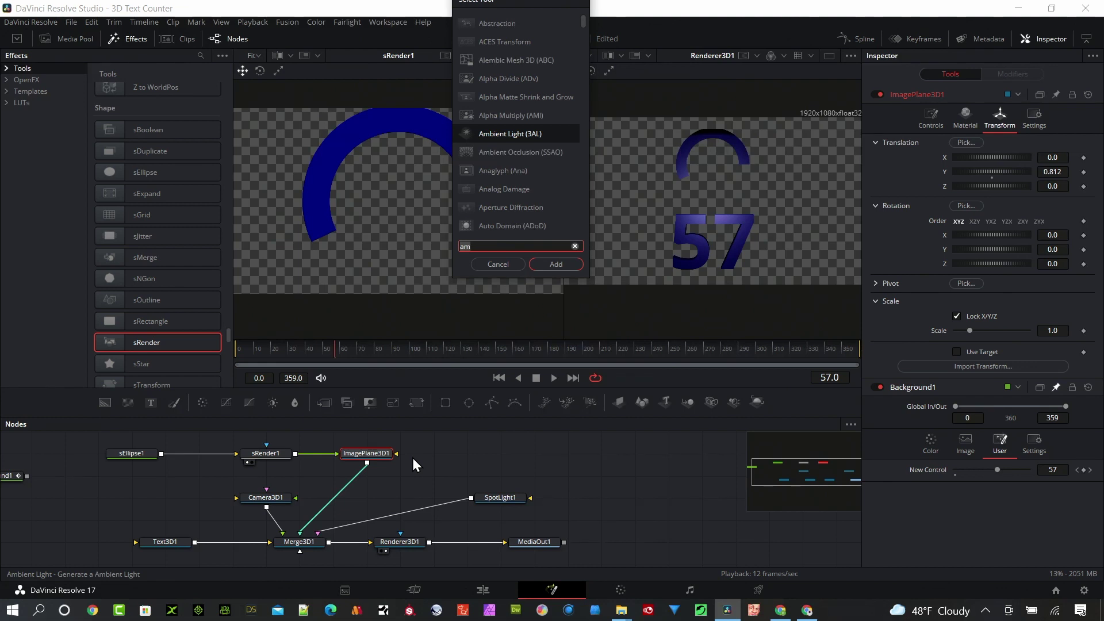
{"action": "key", "text": "BackSpace"}
{"action": "key", "text": "BackSpace"}
{"action": "type", "text": "dup"}
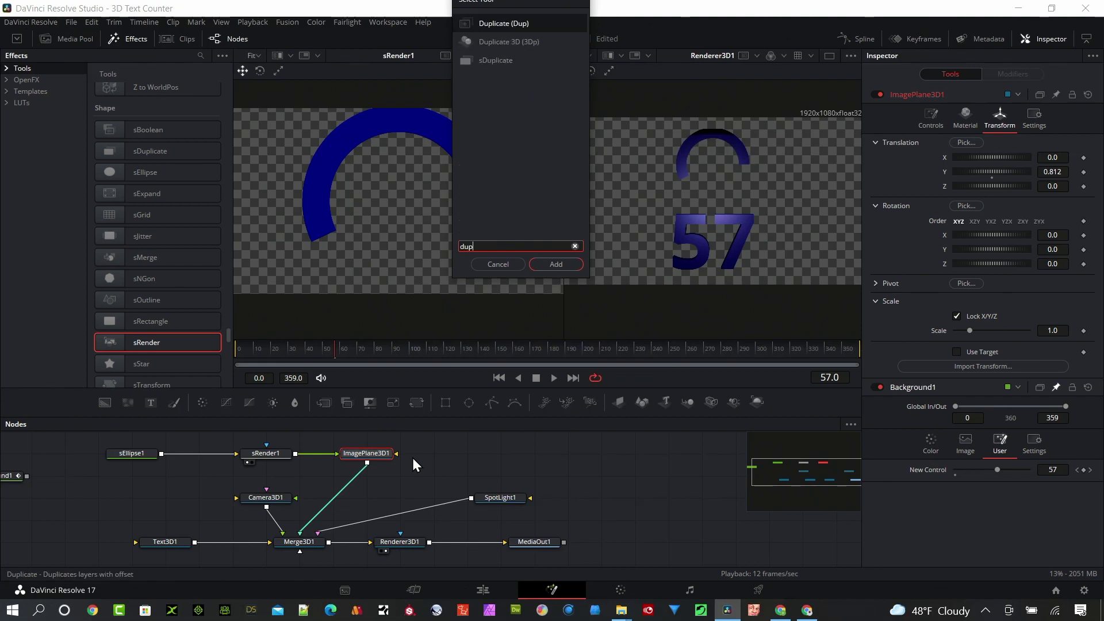
{"action": "left_click", "coordinate": [533, 42]}
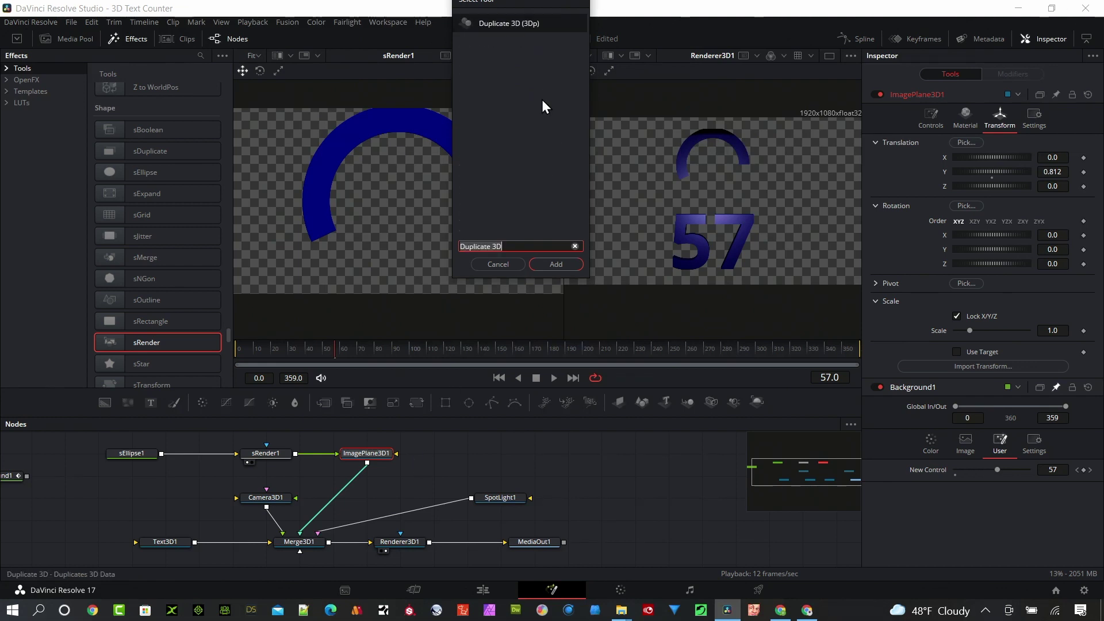
{"action": "left_click", "coordinate": [561, 265]}
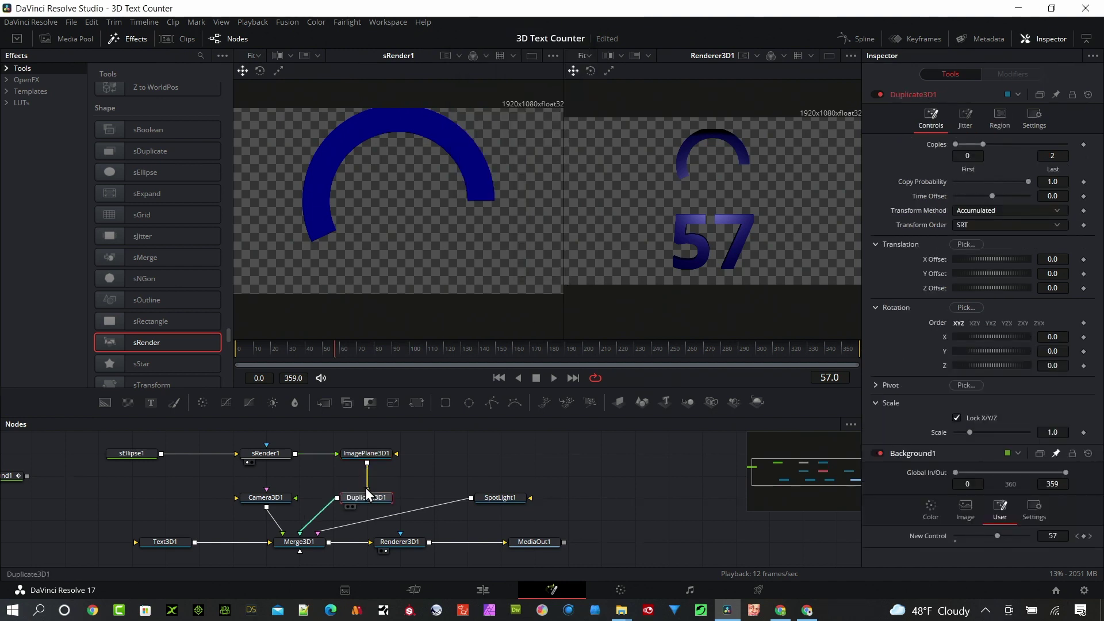
Set Duplicate3D1 to 25 copies with a Z offset of -0.003
{"action": "left_click", "coordinate": [1052, 155]}
{"action": "type", "text": "25"}
{"action": "key", "text": "Tab"}
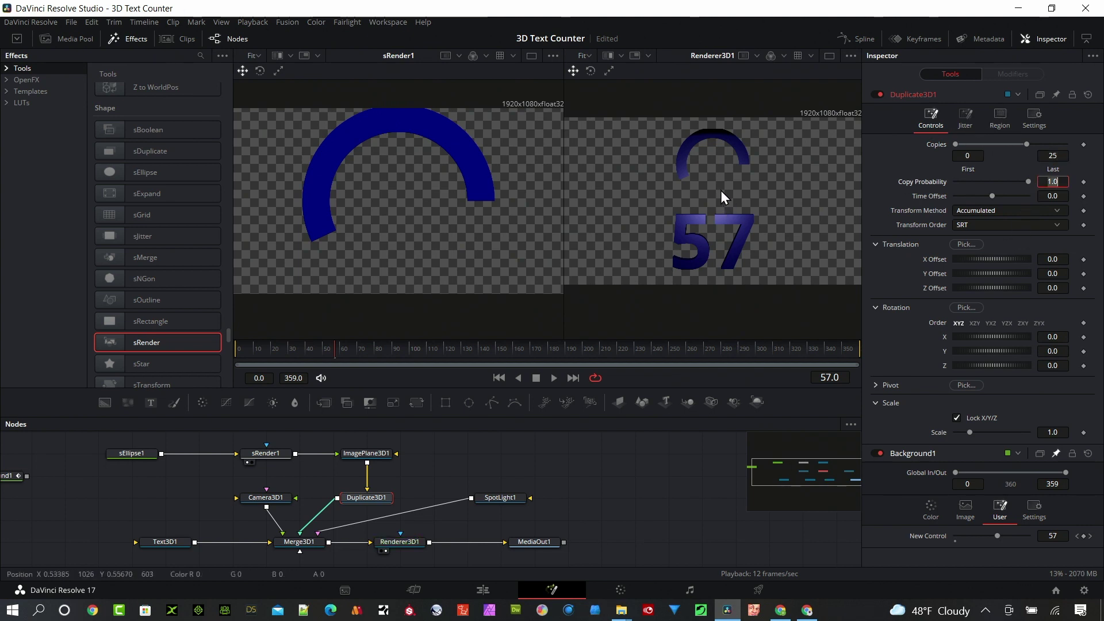
{"action": "left_click", "coordinate": [1061, 289]}
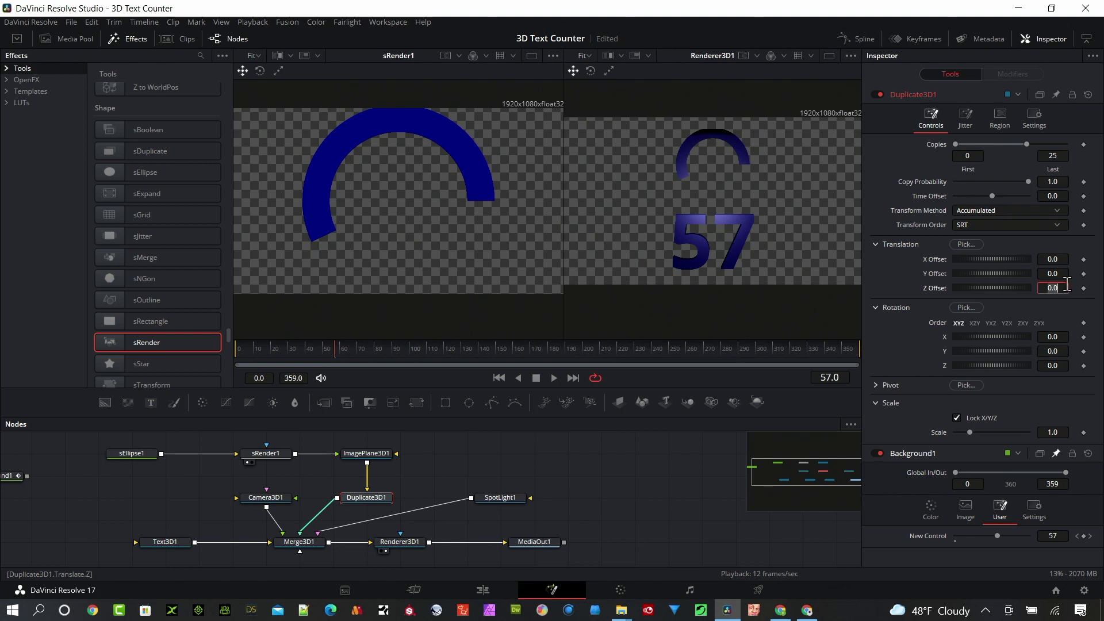
{"action": "key", "text": "BackSpace"}
{"action": "key", "text": "Tab"}
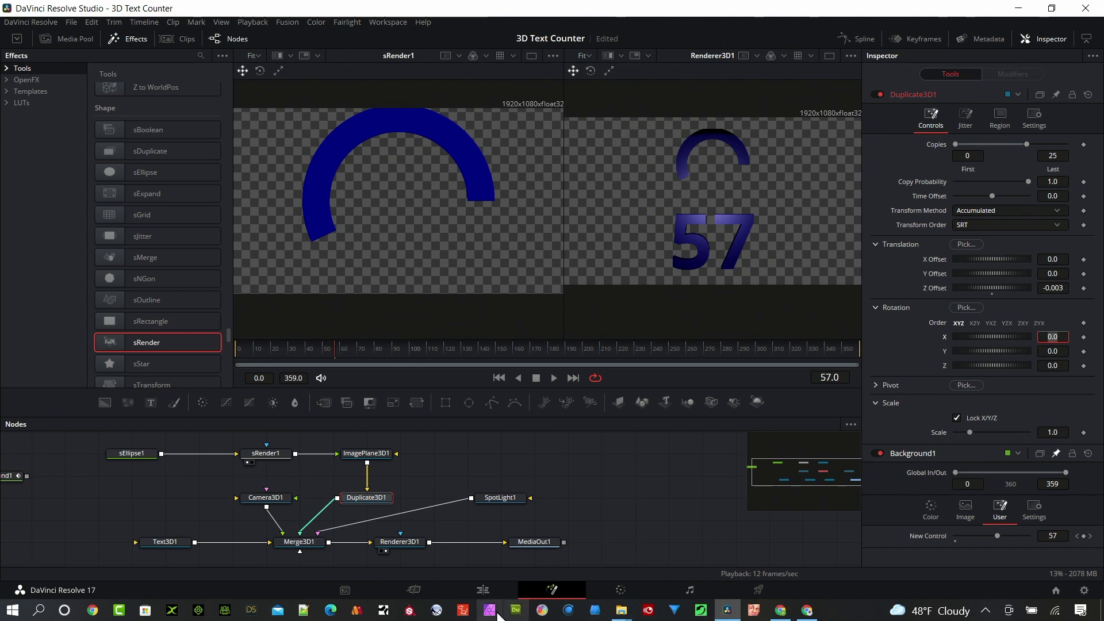
{"action": "left_click_drag", "start_coordinate": [483, 530], "coordinate": [556, 494]}
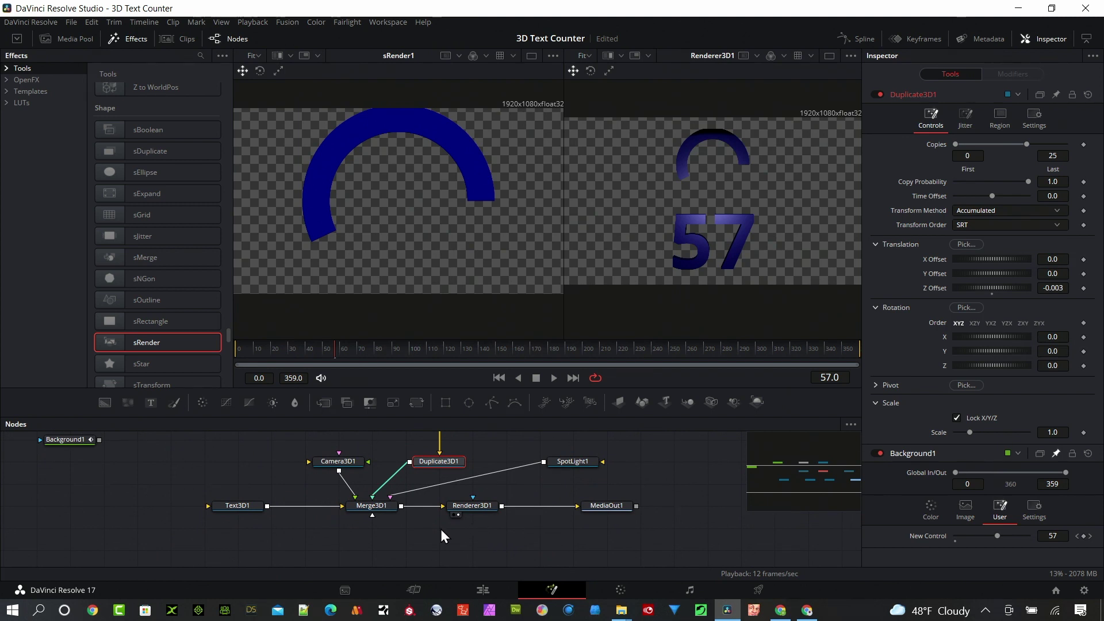
Keyframe Camera3D1's translation and rotation at frame 0, then move to frame 100
{"action": "left_click", "coordinate": [354, 461]}
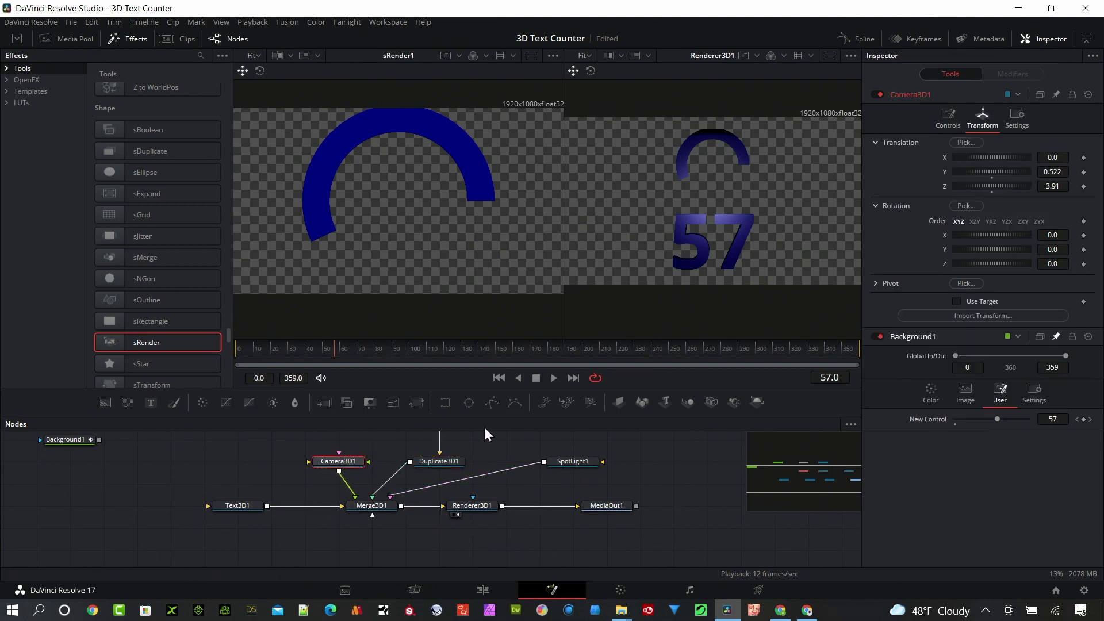
{"action": "left_click_drag", "start_coordinate": [303, 353], "coordinate": [231, 346]}
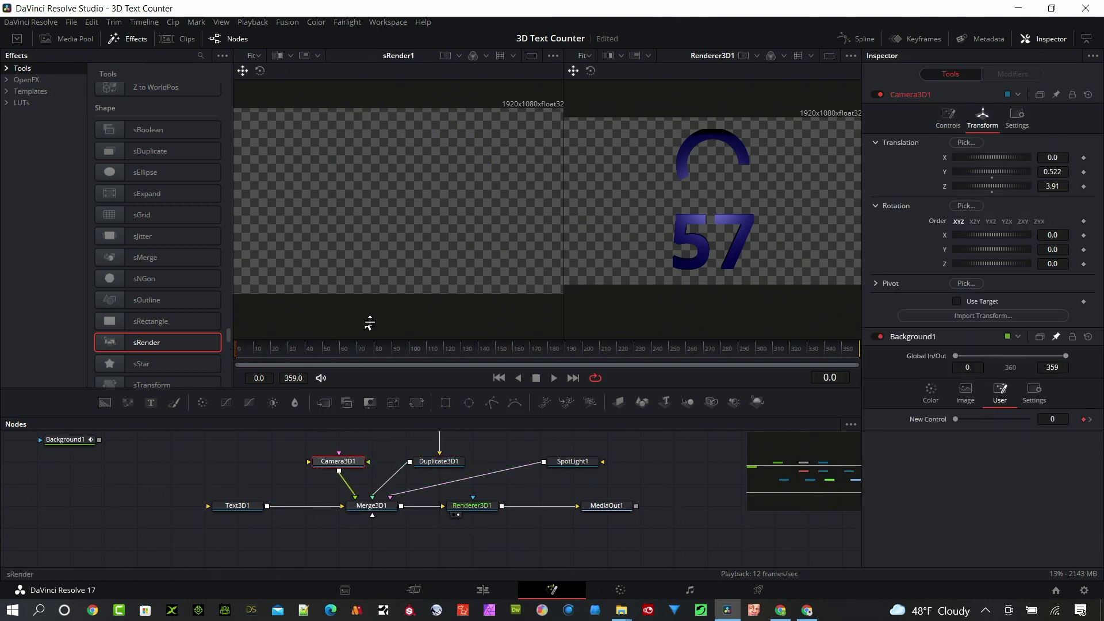
{"action": "left_click", "coordinate": [1083, 157]}
{"action": "left_click", "coordinate": [1083, 172]}
{"action": "left_click", "coordinate": [1083, 186]}
{"action": "left_click", "coordinate": [1084, 221]}
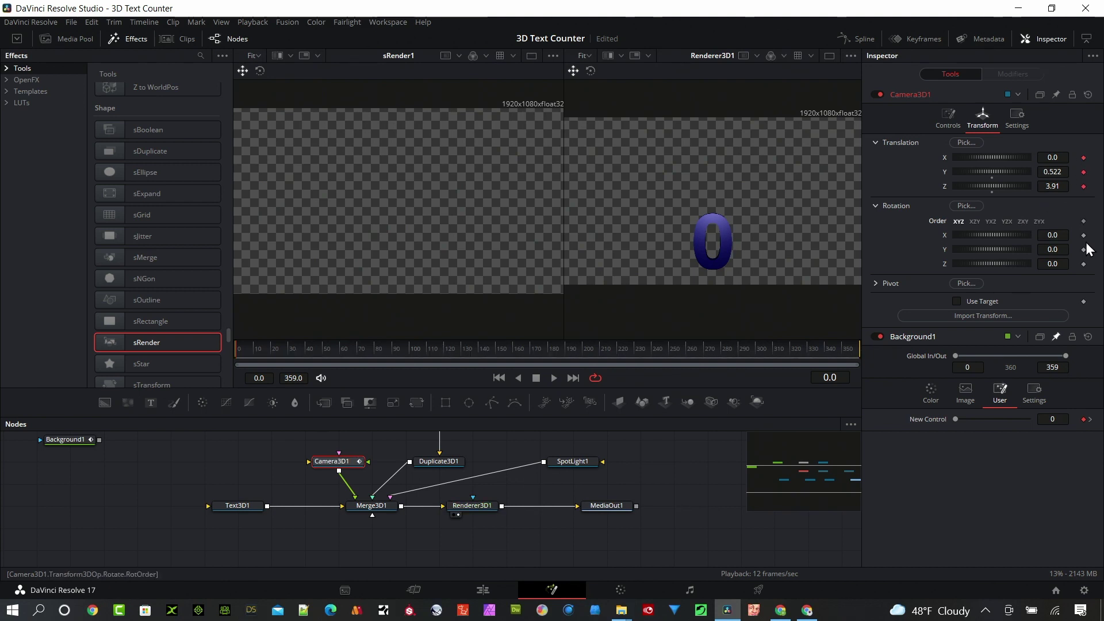
{"action": "left_click", "coordinate": [1084, 235]}
{"action": "left_click", "coordinate": [1084, 249]}
{"action": "left_click", "coordinate": [1083, 263]}
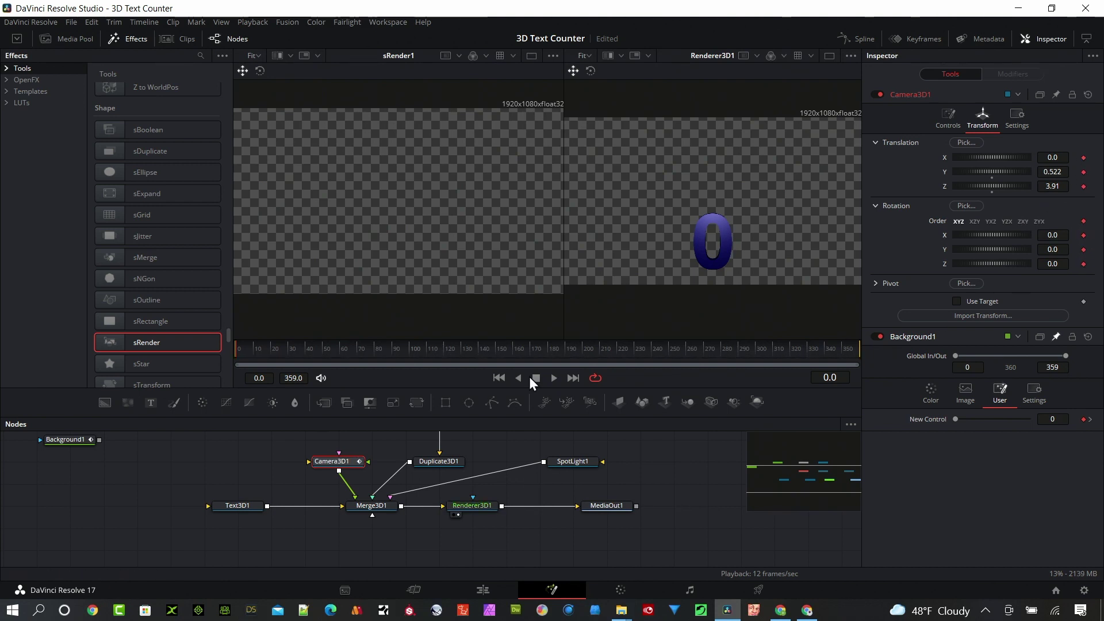
{"action": "left_click", "coordinate": [332, 352]}
{"action": "left_click_drag", "start_coordinate": [339, 356], "coordinate": [410, 372]}
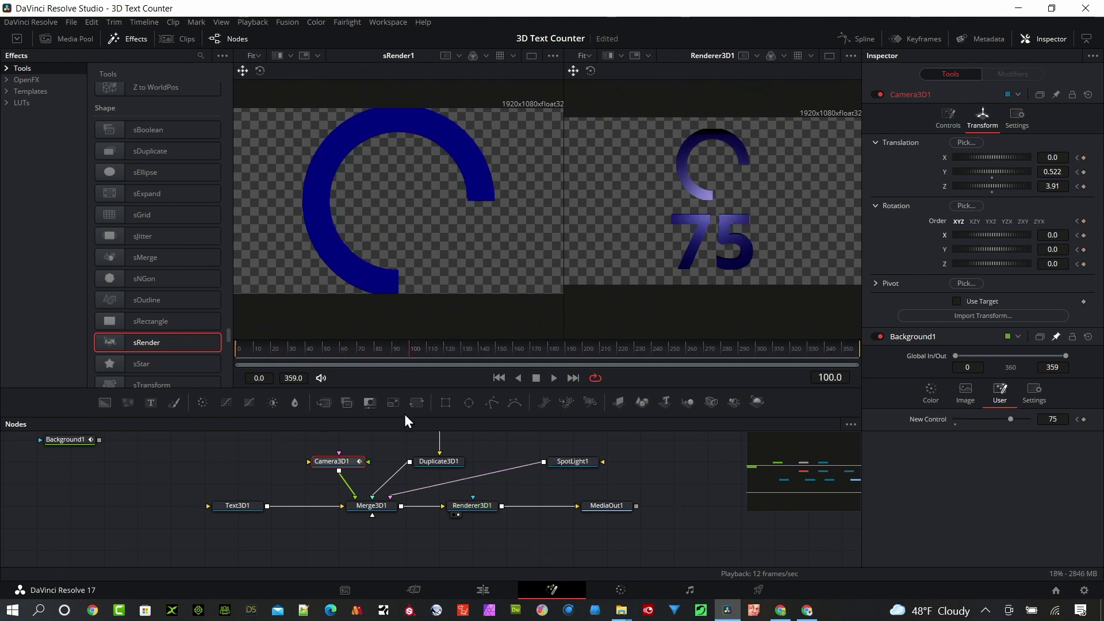
Show Merge3D1's 3D scene in the left viewer, zoomed out and orbited
{"action": "left_click_drag", "start_coordinate": [378, 509], "coordinate": [454, 188]}
{"action": "scroll", "coordinate": [474, 224], "scroll_direction": "down", "scroll_amount": 4}
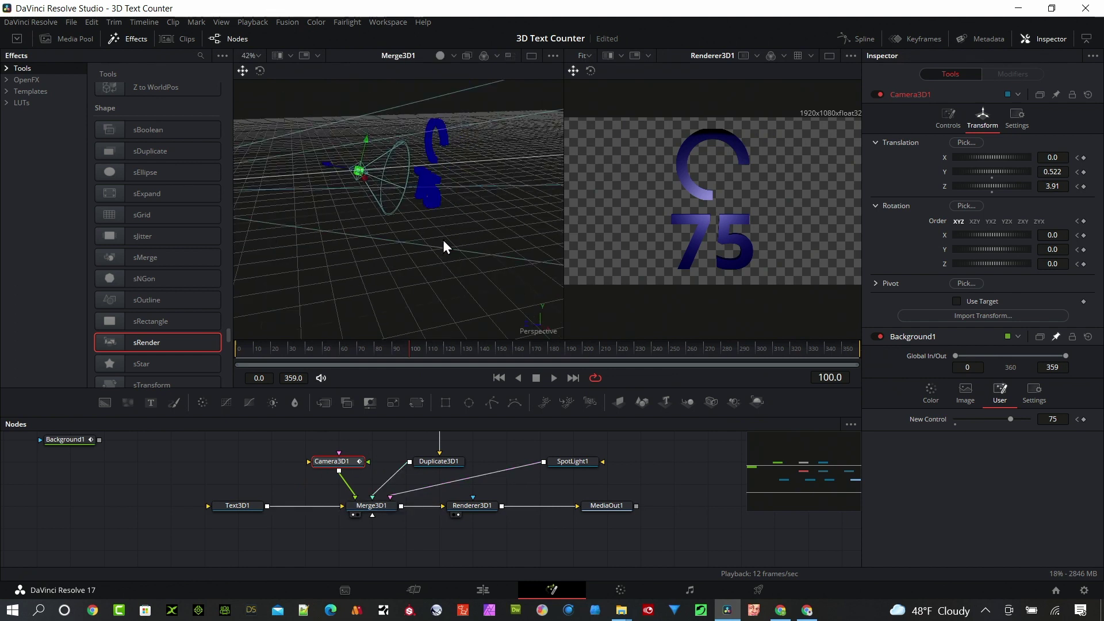
{"action": "scroll", "coordinate": [428, 249], "scroll_direction": "down", "scroll_amount": 3}
{"action": "left_click_drag", "start_coordinate": [367, 256], "coordinate": [415, 349]}
Move the camera to X -3.41, Z 3.145 and turn it -46.16° in Y at frame 100
{"action": "left_click_drag", "start_coordinate": [463, 261], "coordinate": [368, 273]}
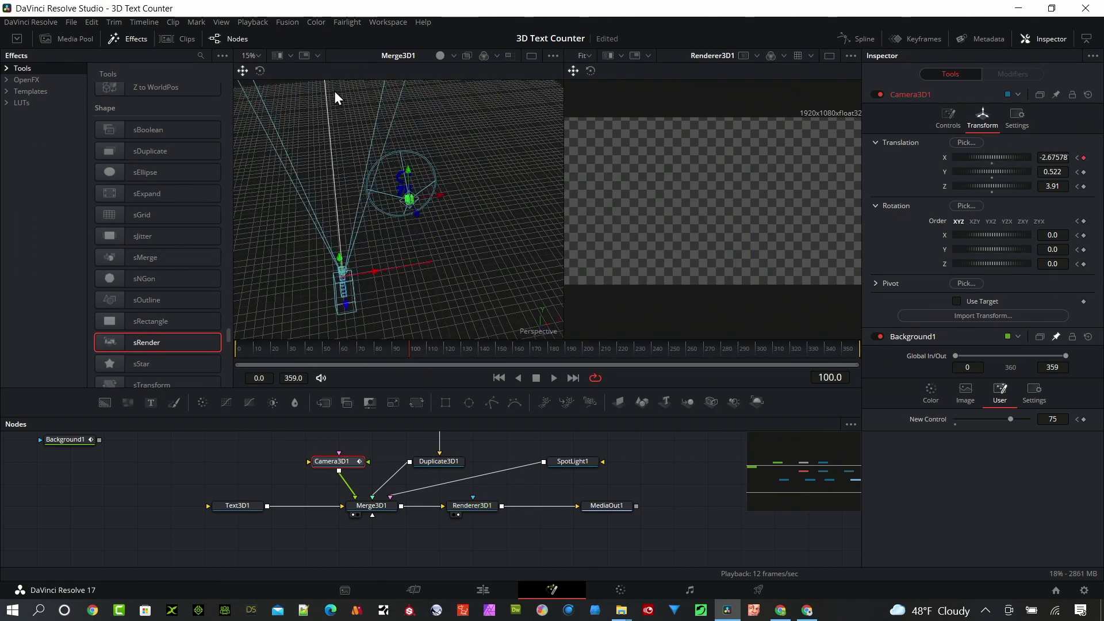
{"action": "left_click", "coordinate": [260, 70]}
{"action": "left_click_drag", "start_coordinate": [397, 320], "coordinate": [301, 172]}
{"action": "left_click", "coordinate": [242, 70]}
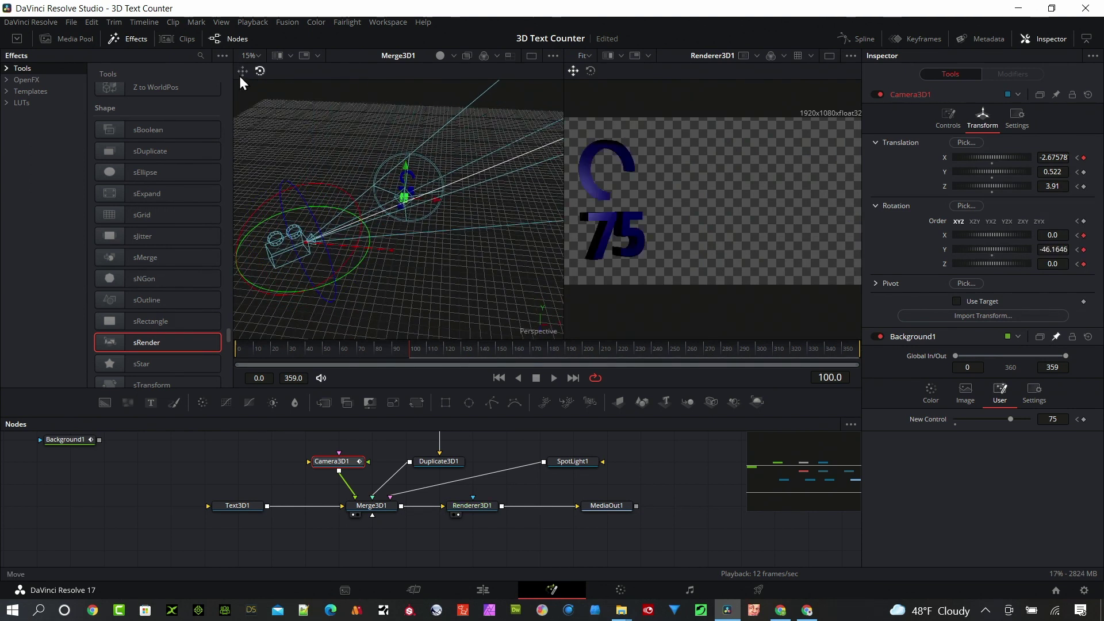
{"action": "left_click_drag", "start_coordinate": [320, 260], "coordinate": [303, 246]}
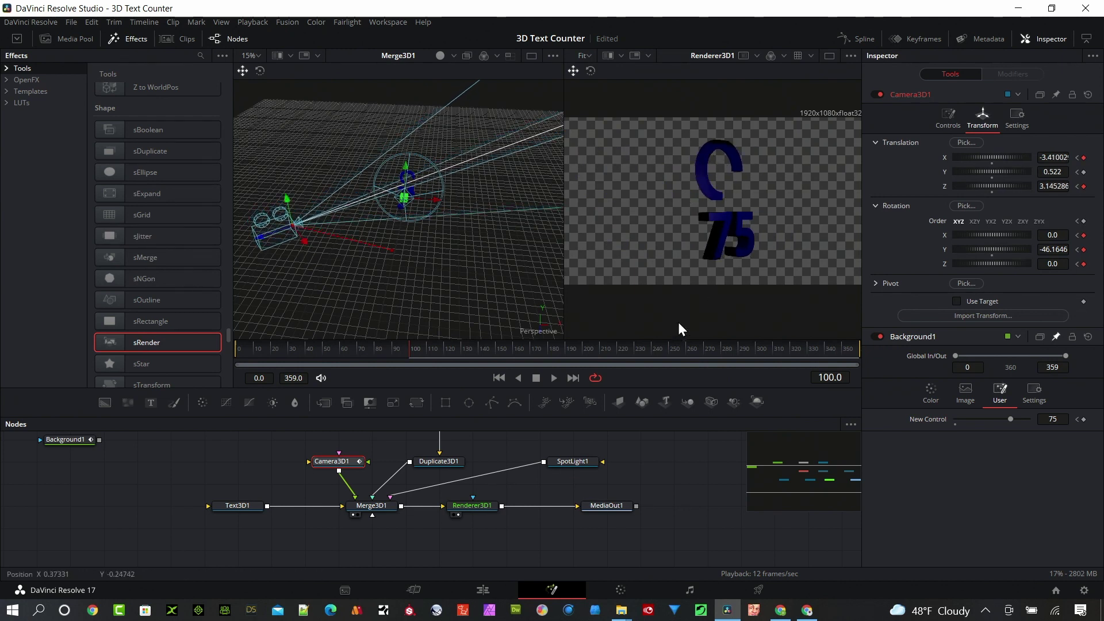
{"action": "mouse_move", "coordinate": [409, 361]}
{"action": "left_mouse_down"}
{"action": "mouse_move", "coordinate": [237, 356]}
{"action": "mouse_move", "coordinate": [398, 361]}
{"action": "left_mouse_up"}
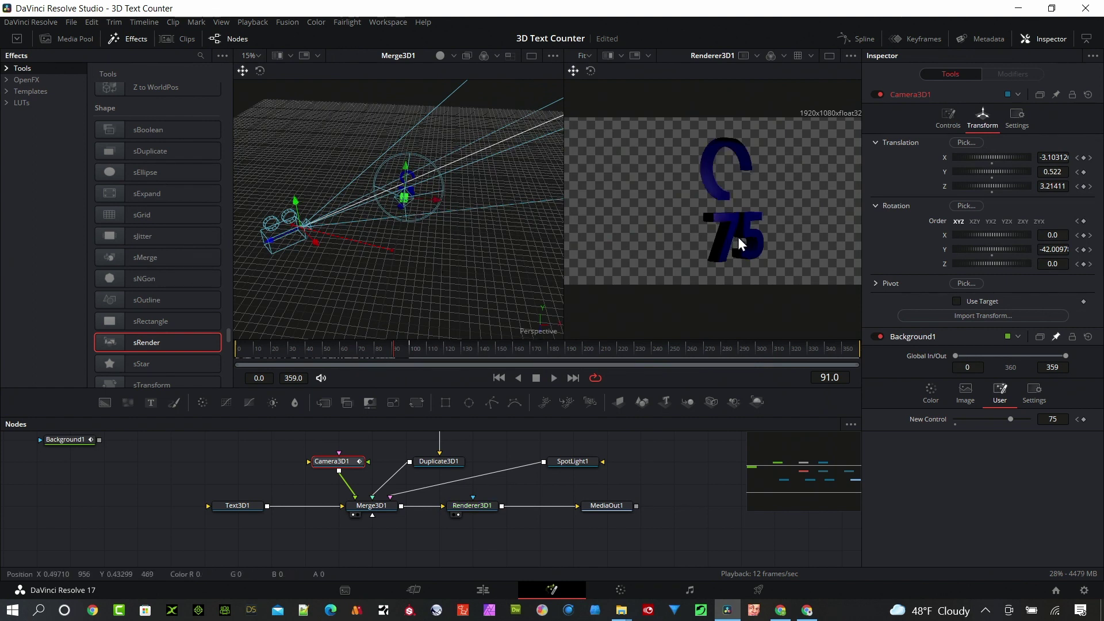